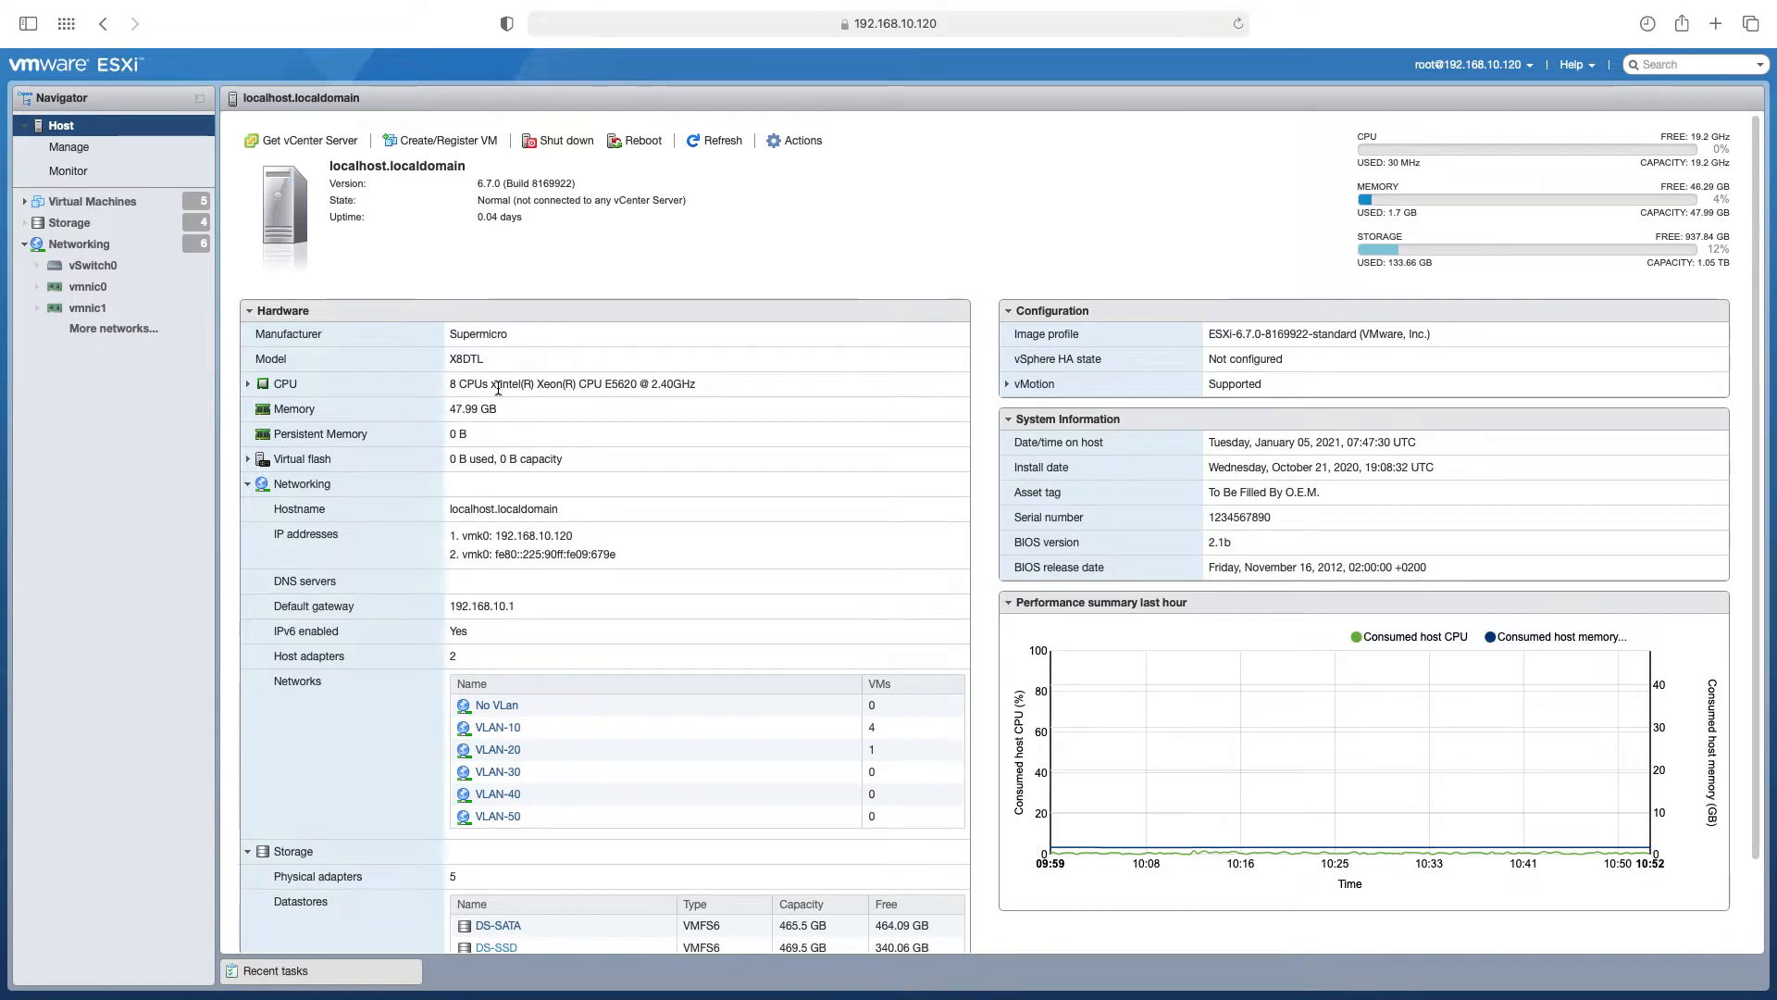
Step: Examine the host's hardware and datastore summary and the topology of the virtual switch vSwitch0
scroll(613, 685, "down", 2)
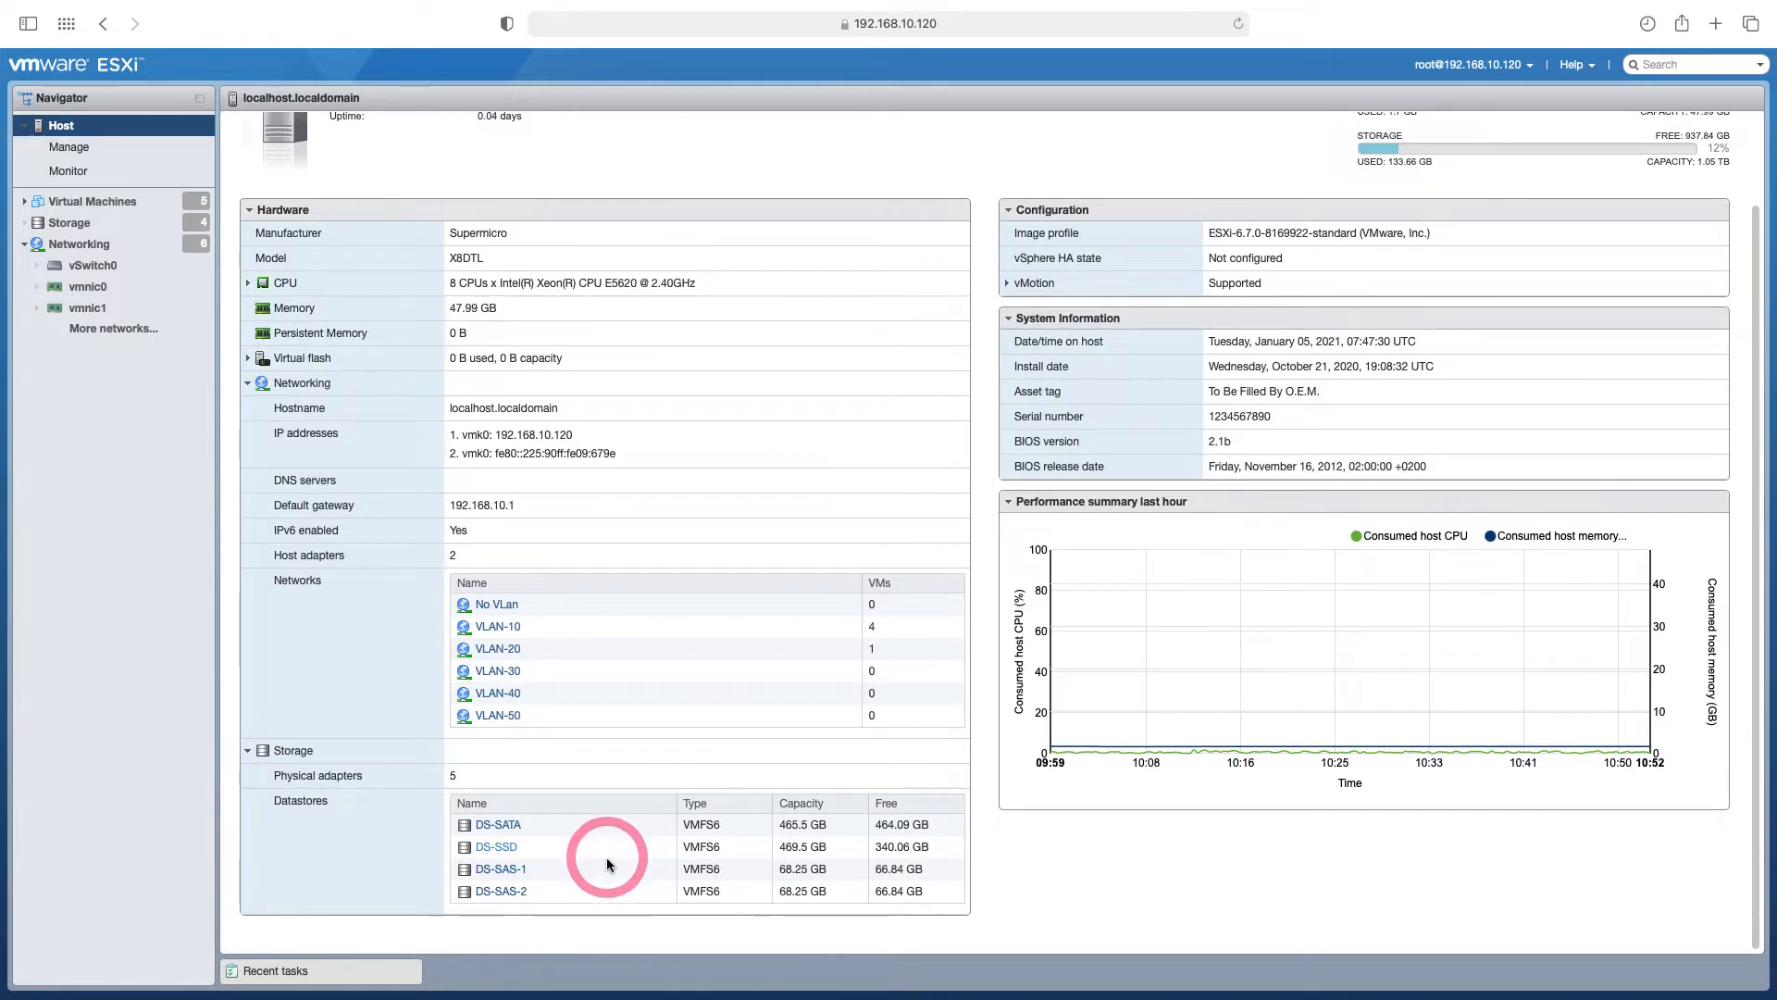
scroll(604, 886, "up", 2)
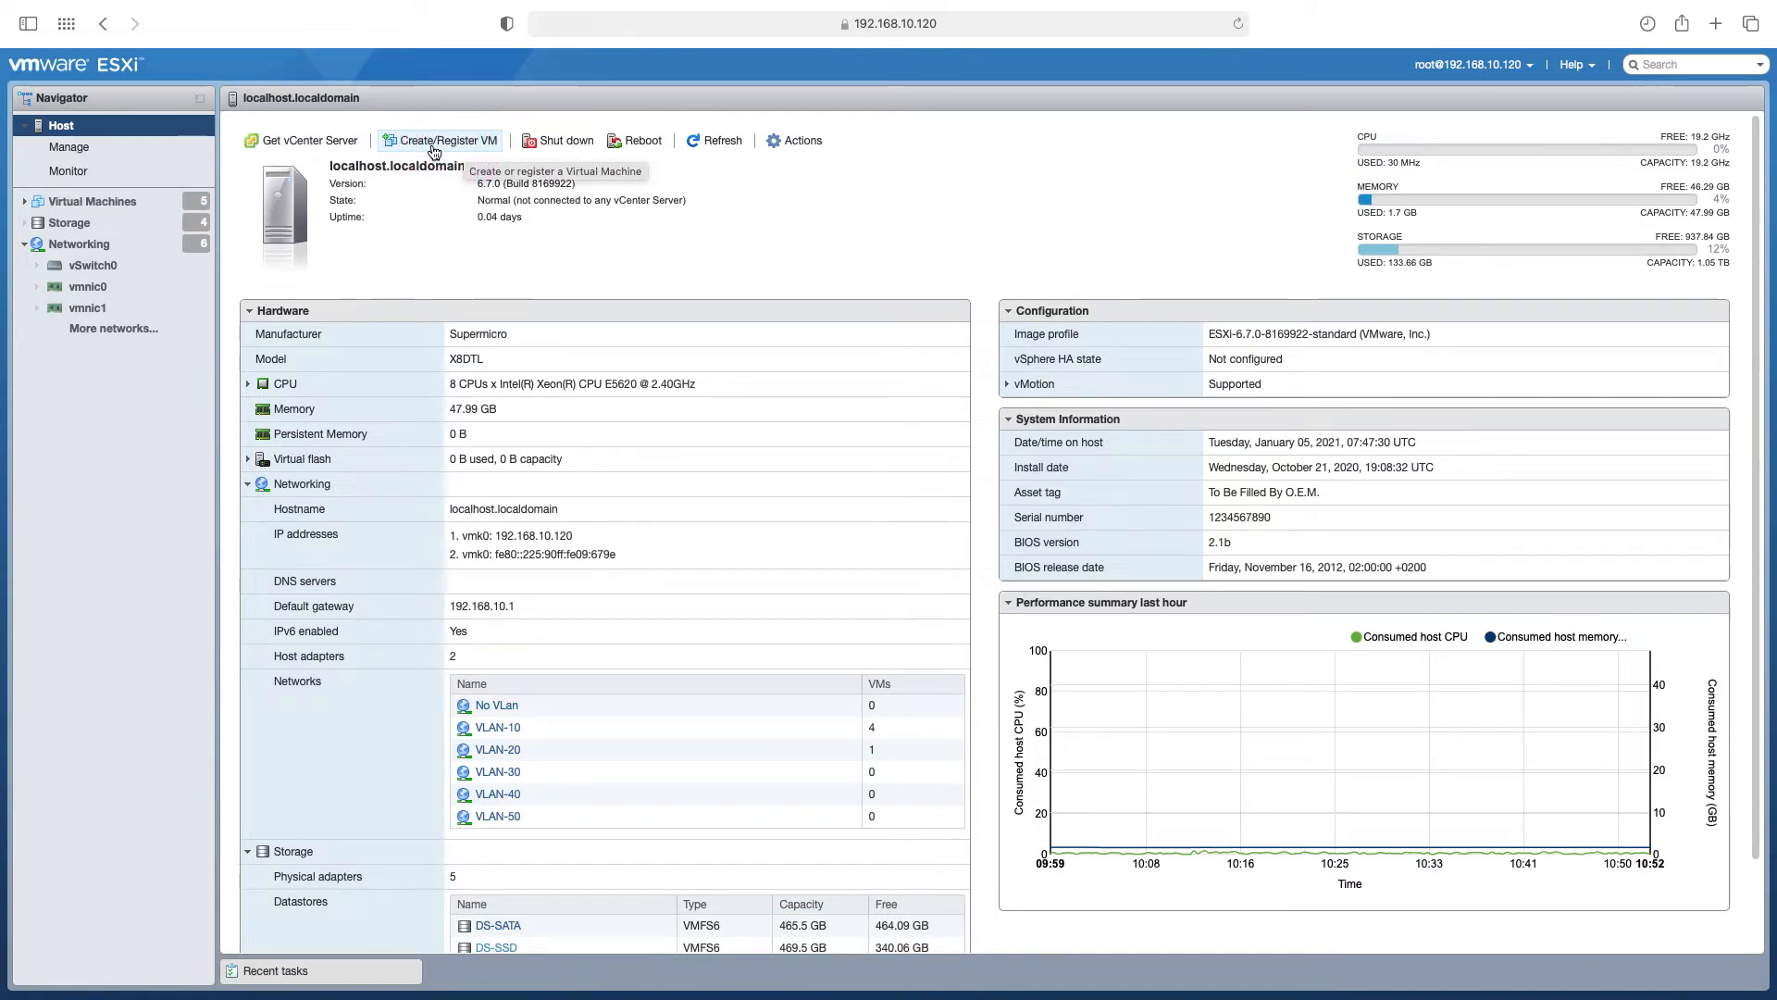
left_click(134, 246)
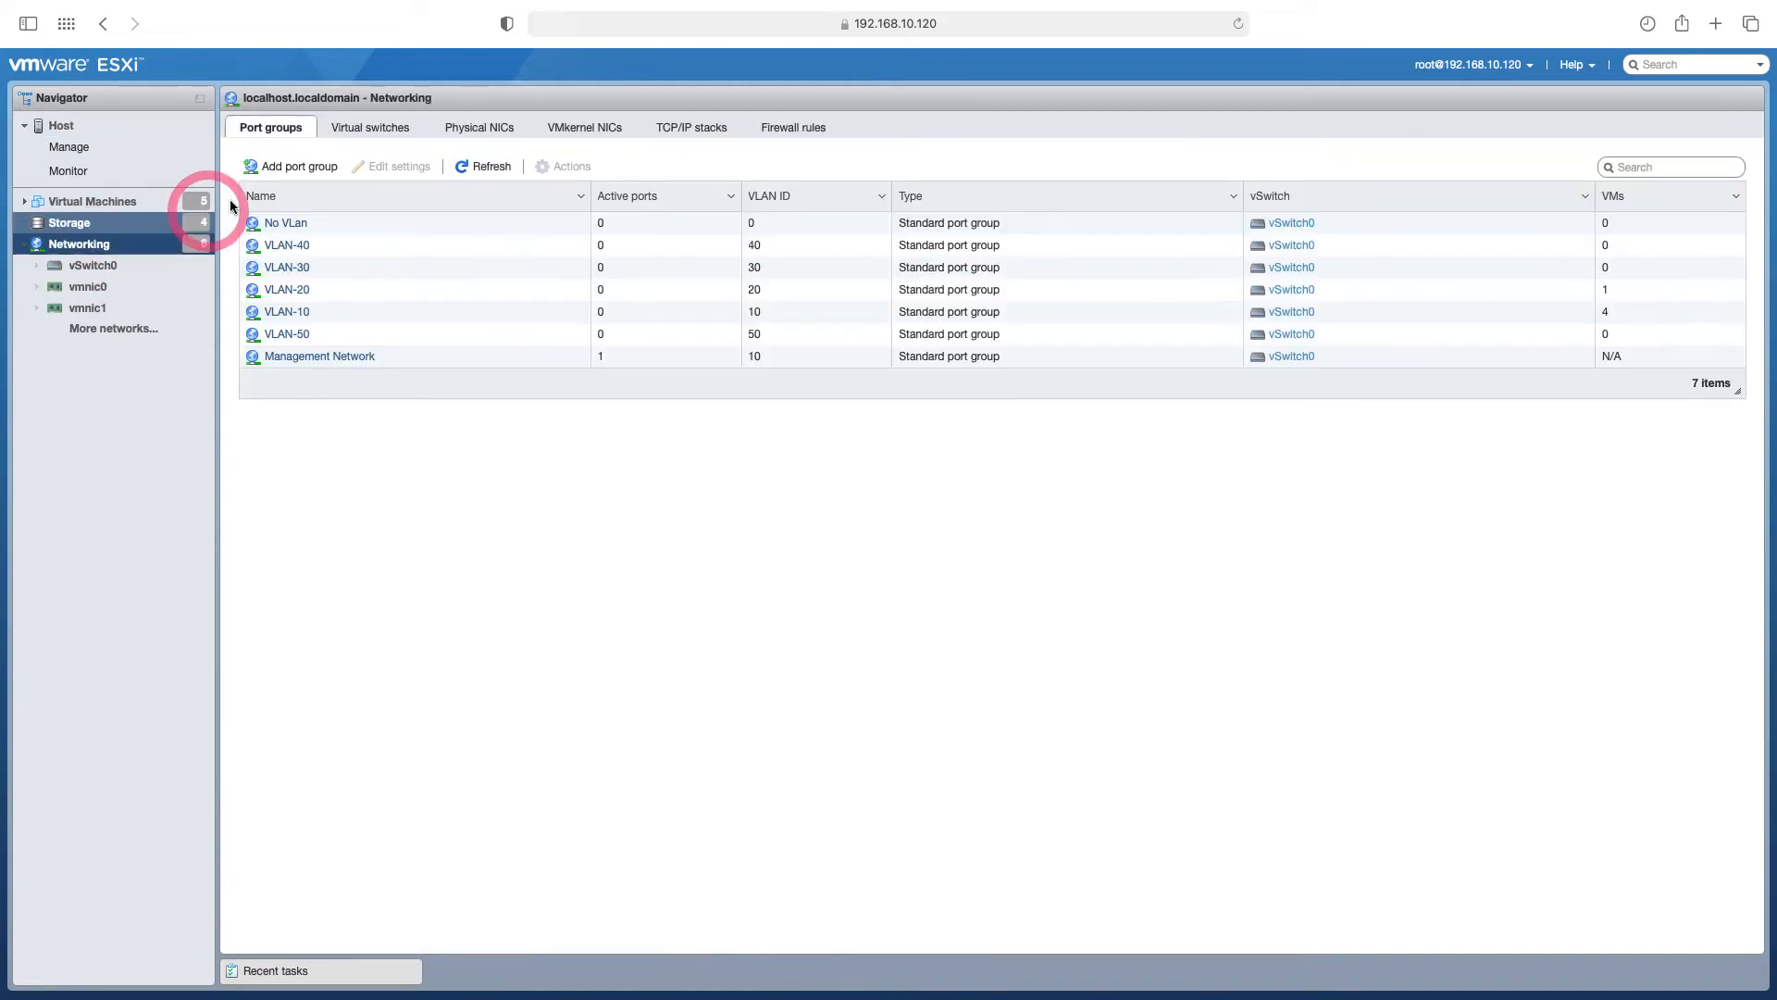
left_click(369, 131)
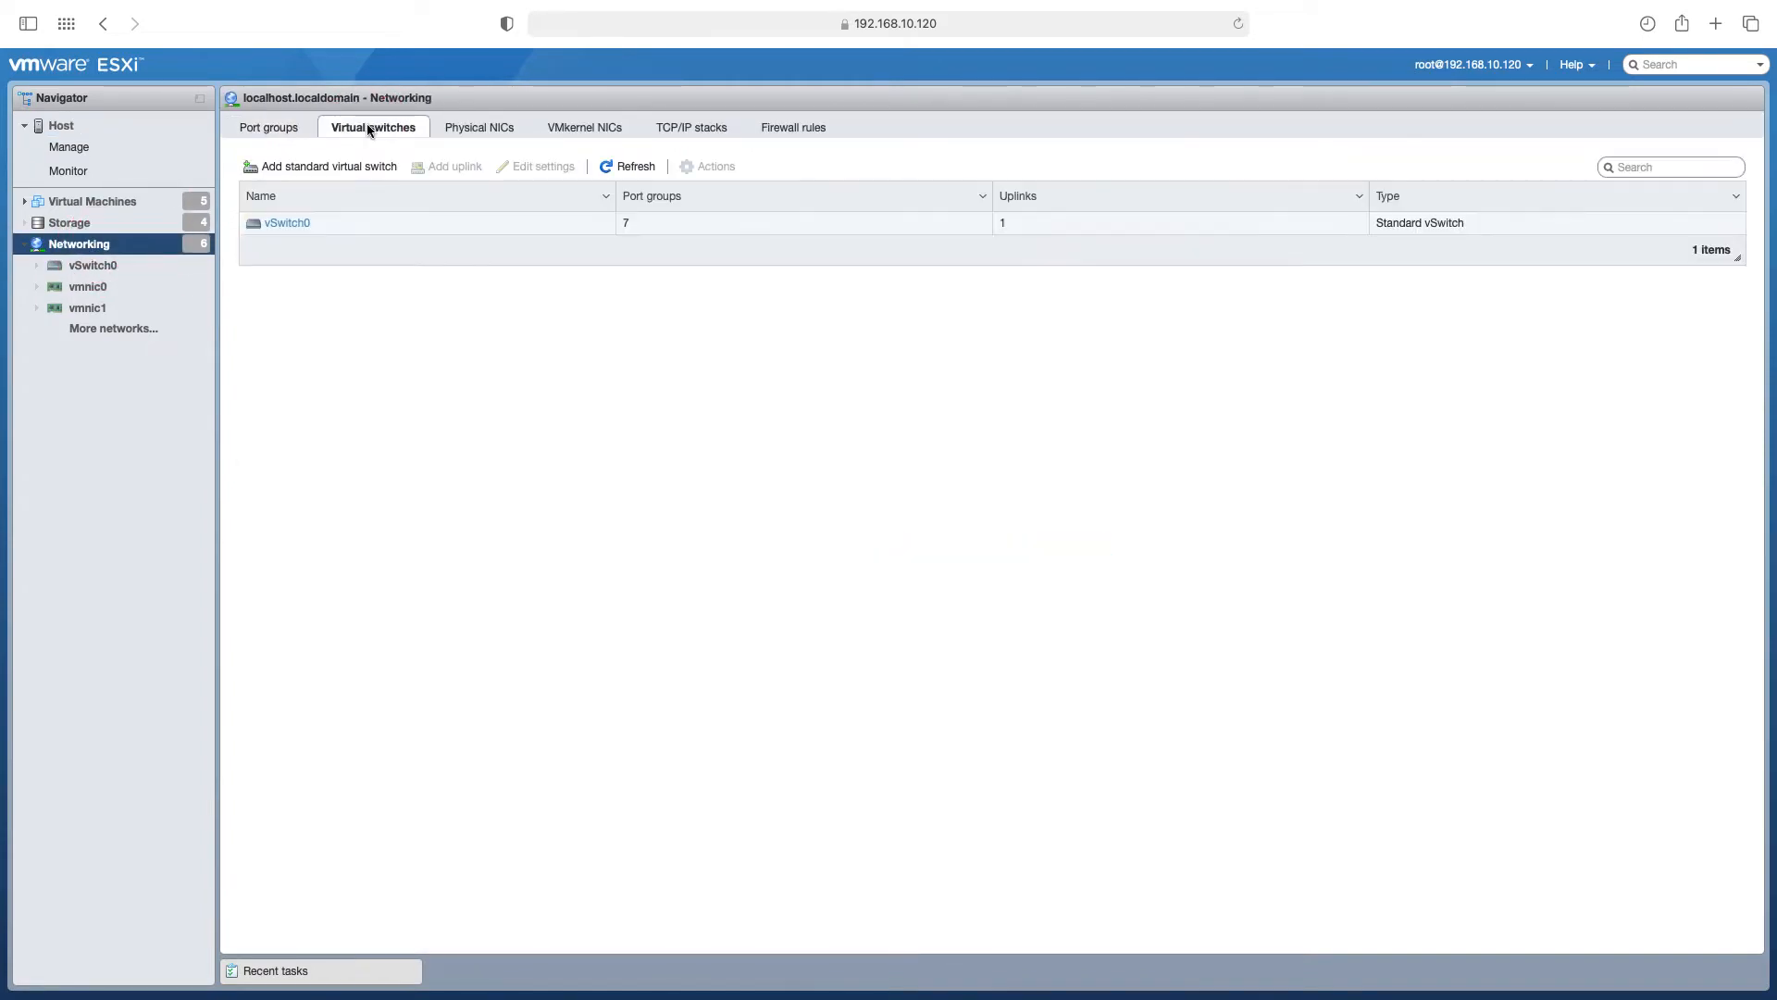
left_click(299, 228)
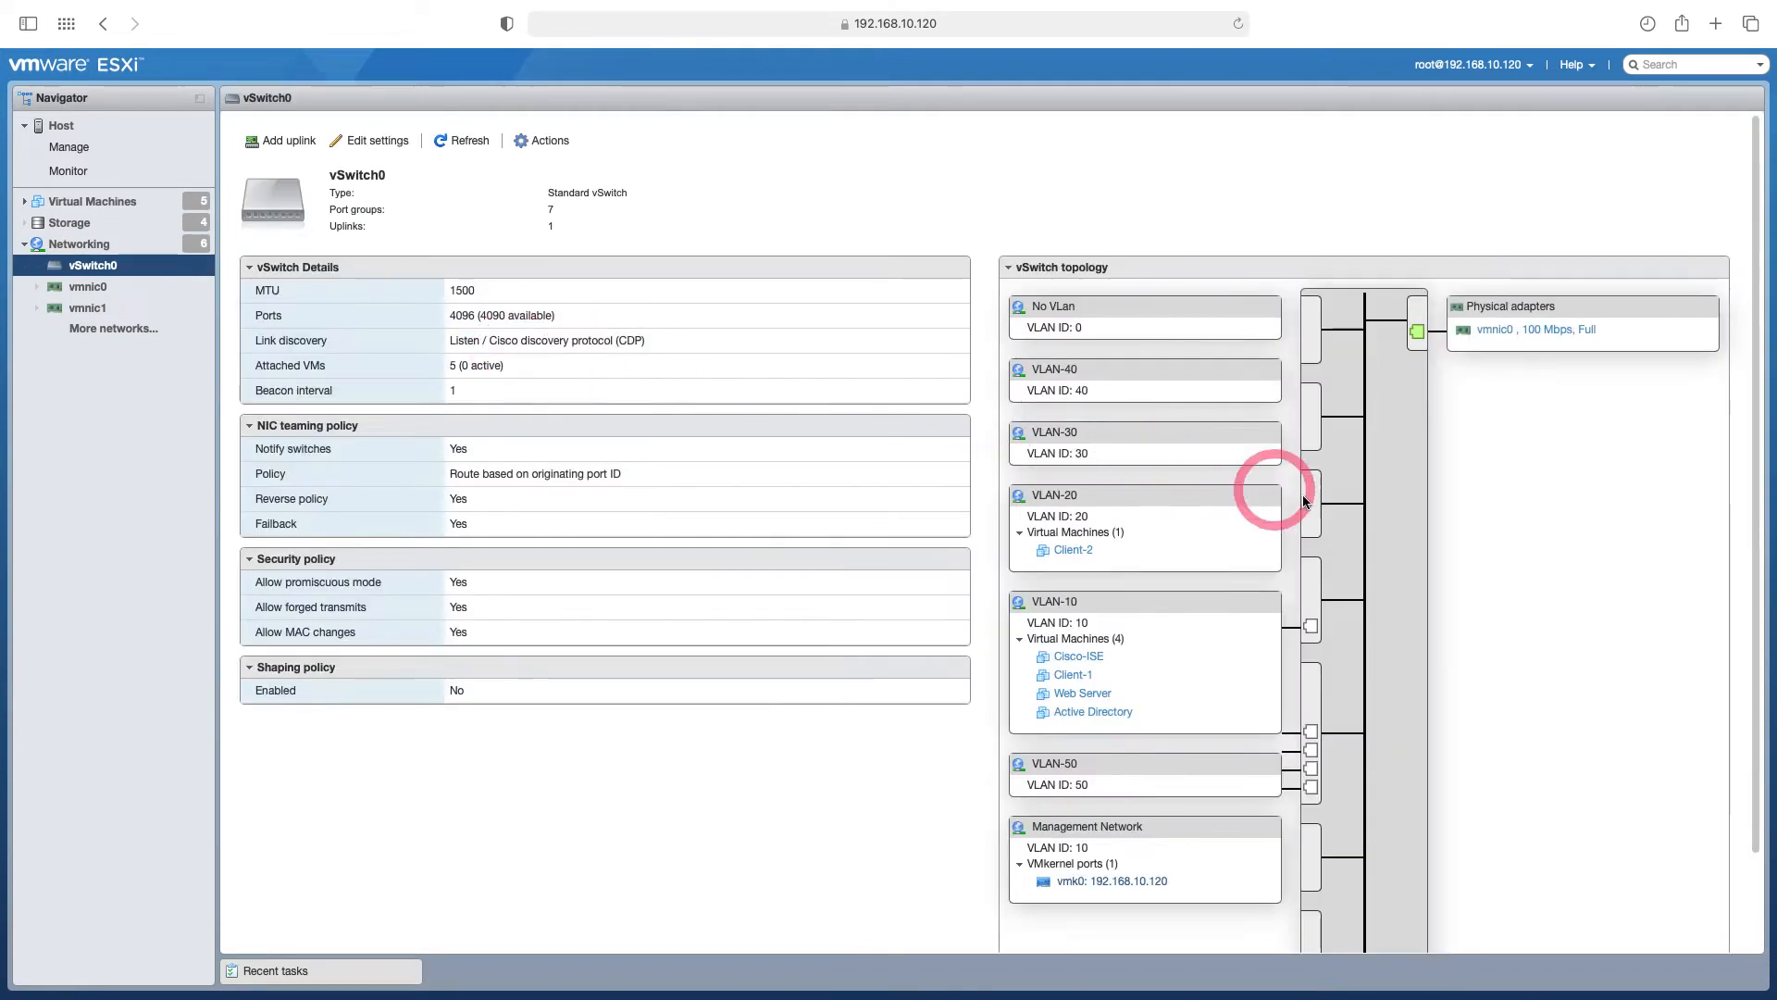
scroll(1352, 516, "down", 3)
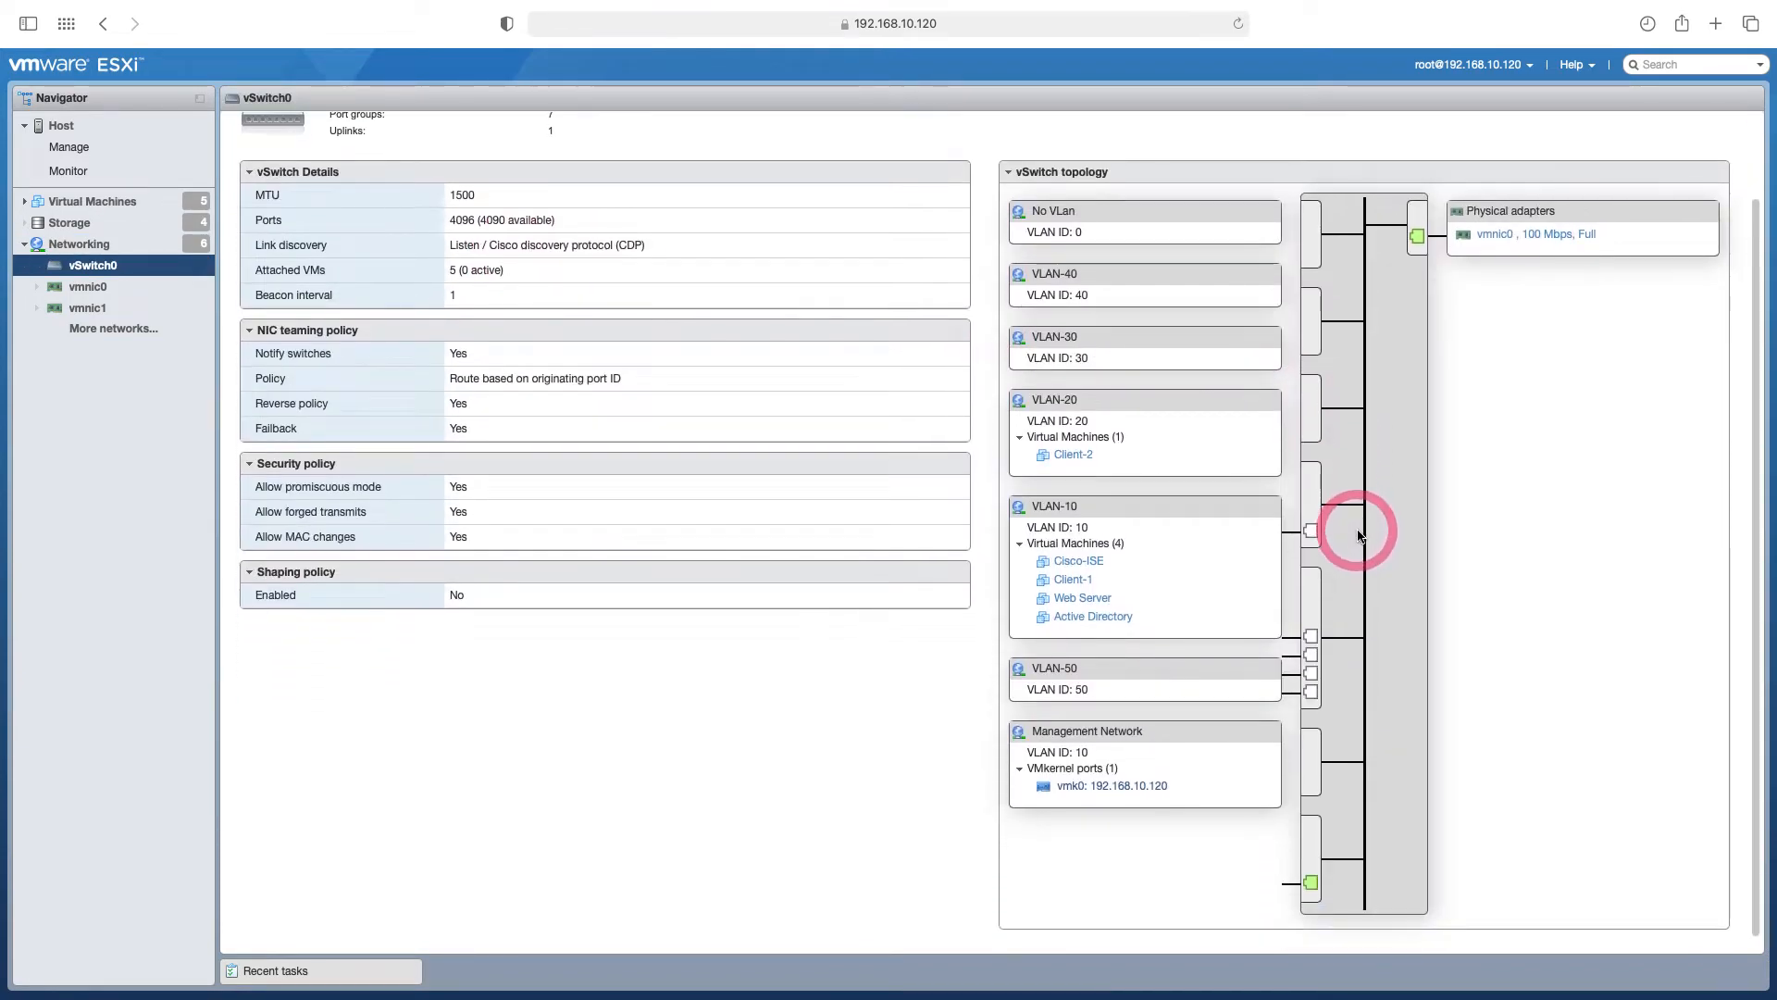
scroll(1368, 592, "up", 2)
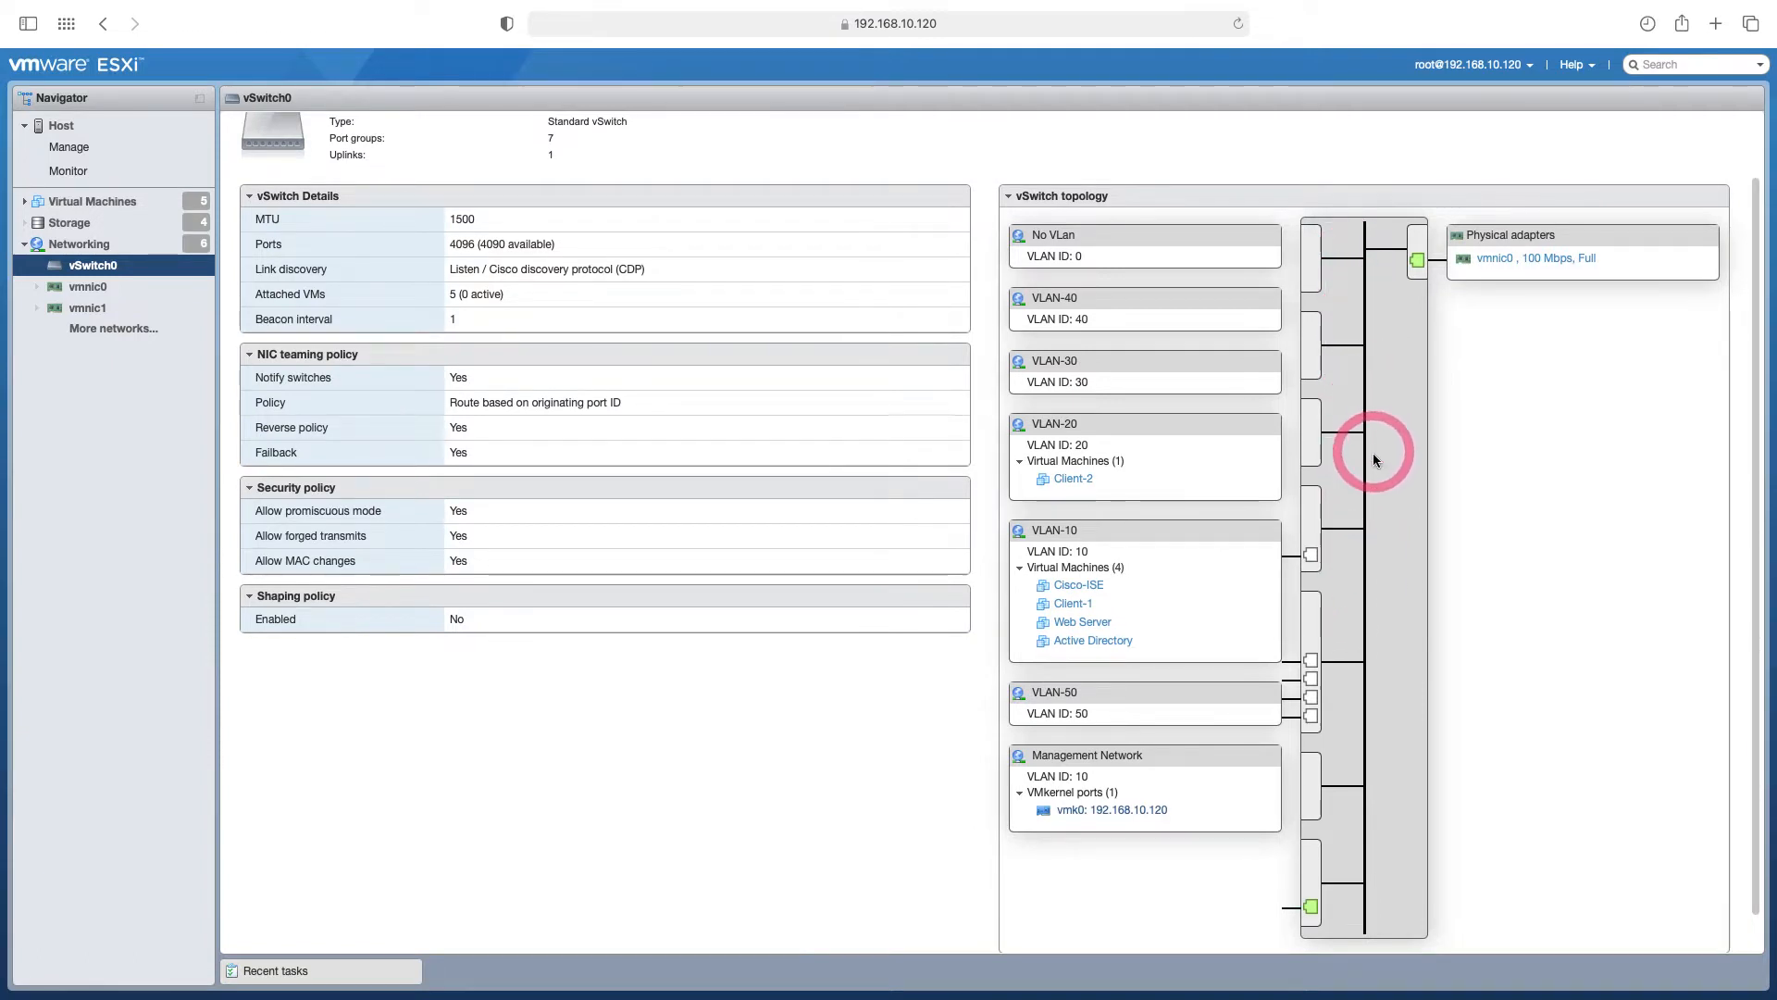
scroll(1381, 472, "down", 2)
scroll(1397, 555, "up", 4)
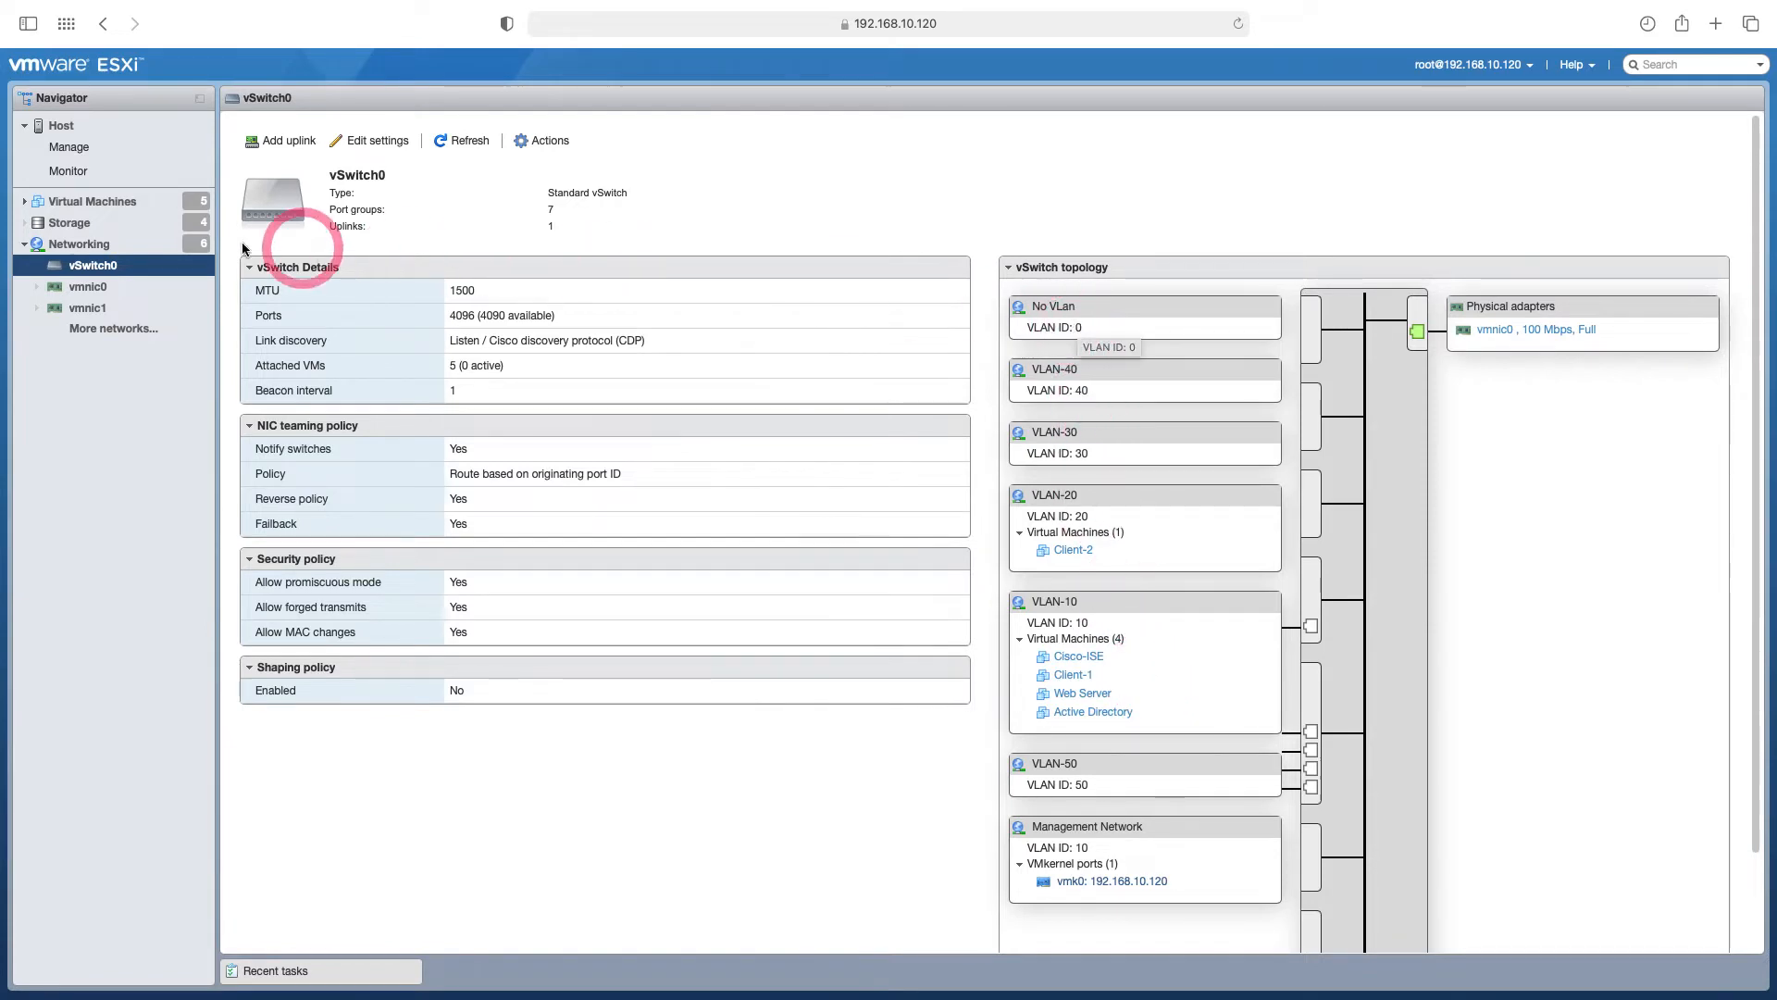
Step: Add a port group named Vlan-60 with VLAN ID 60 on vSwitch0
left_click(92, 246)
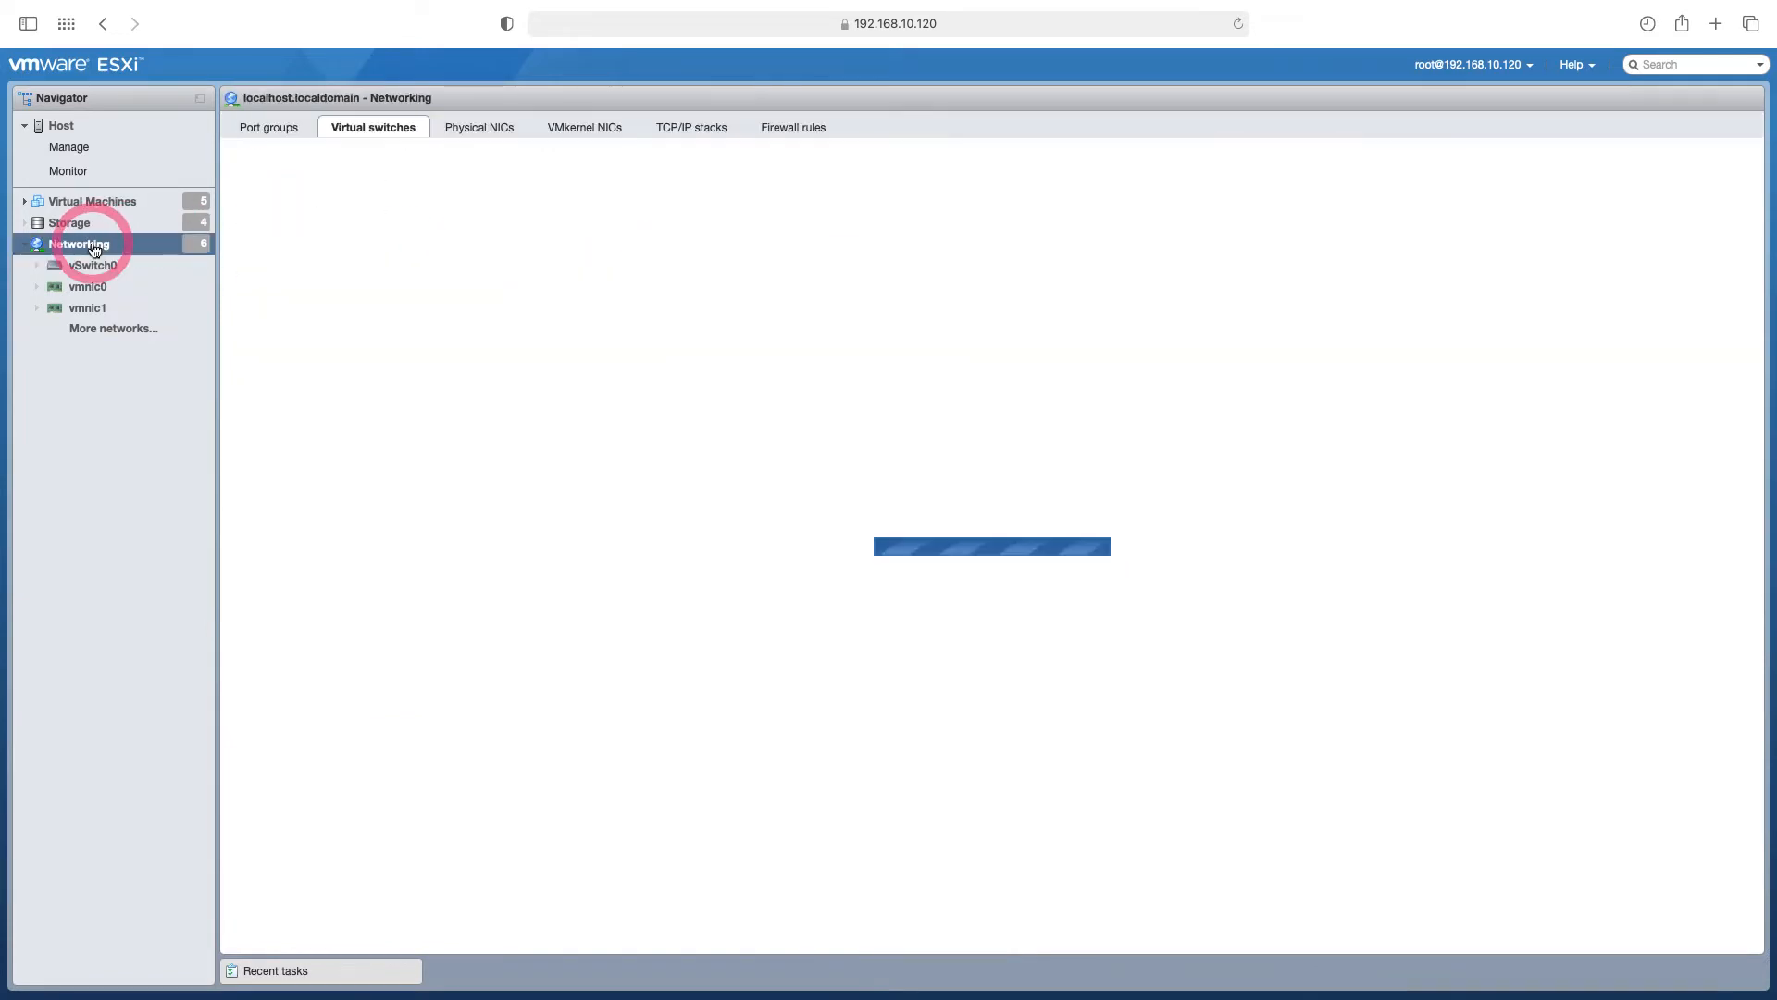
left_click(269, 131)
left_click(290, 360)
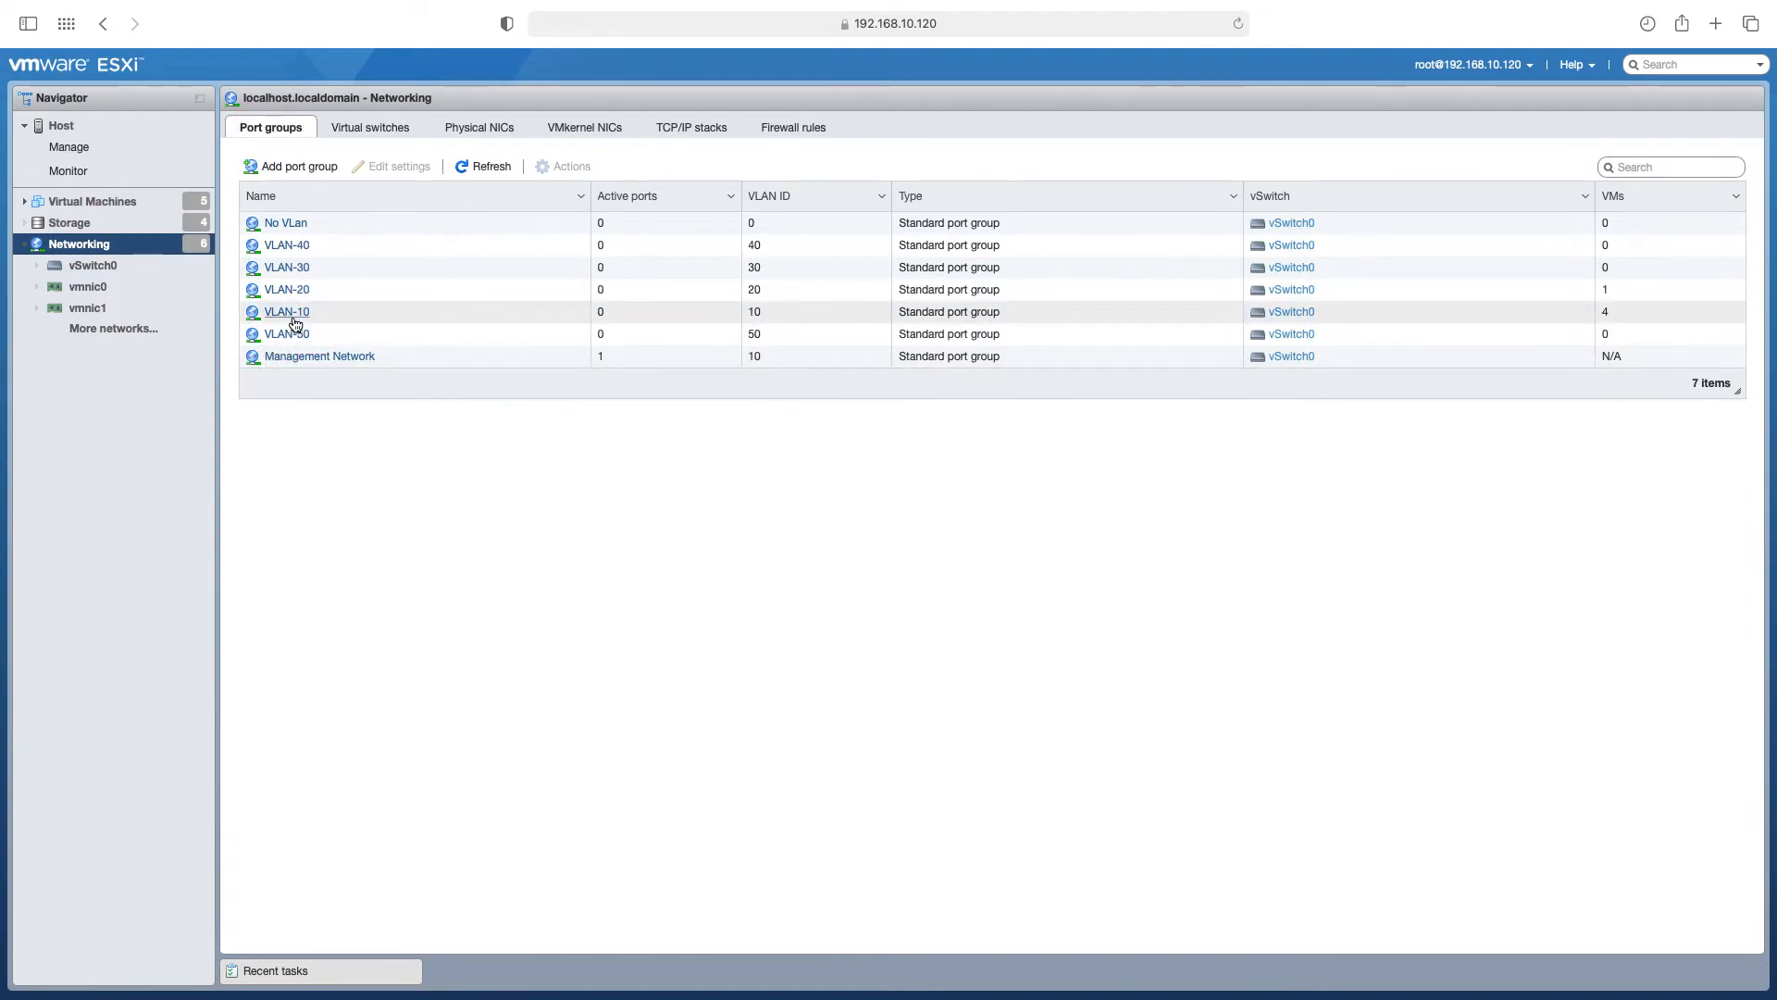
left_click_drag(294, 316, 286, 250)
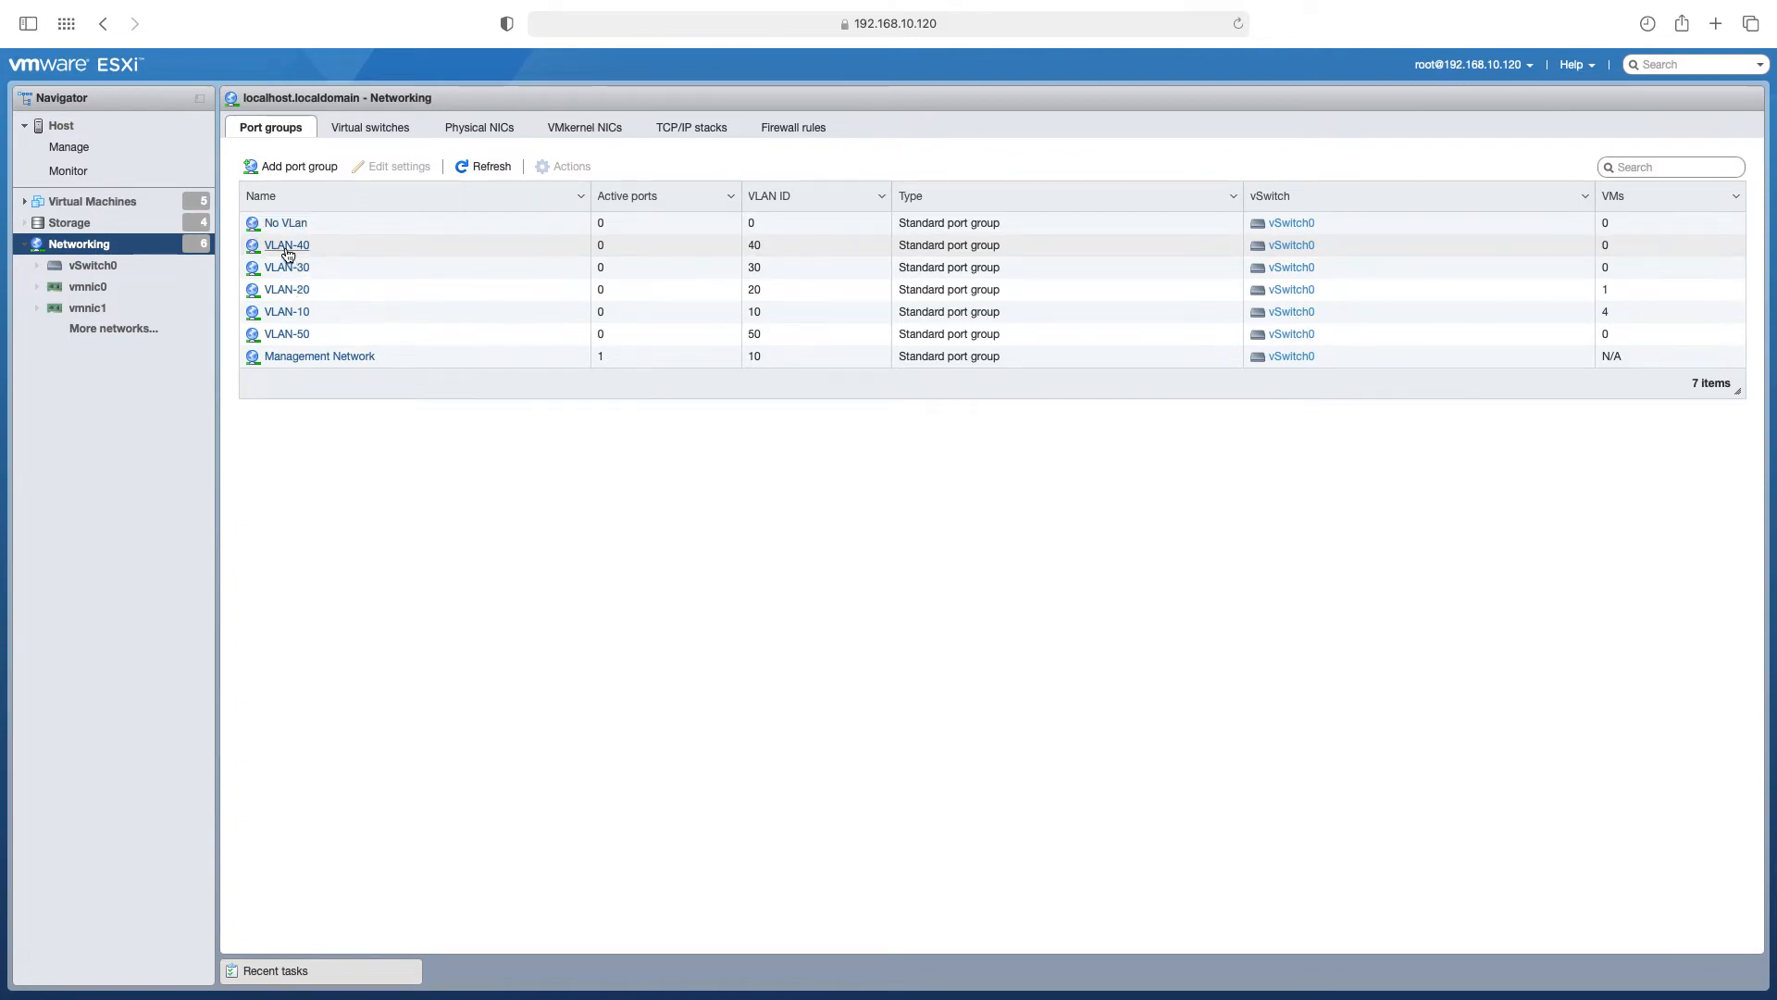
left_click(289, 171)
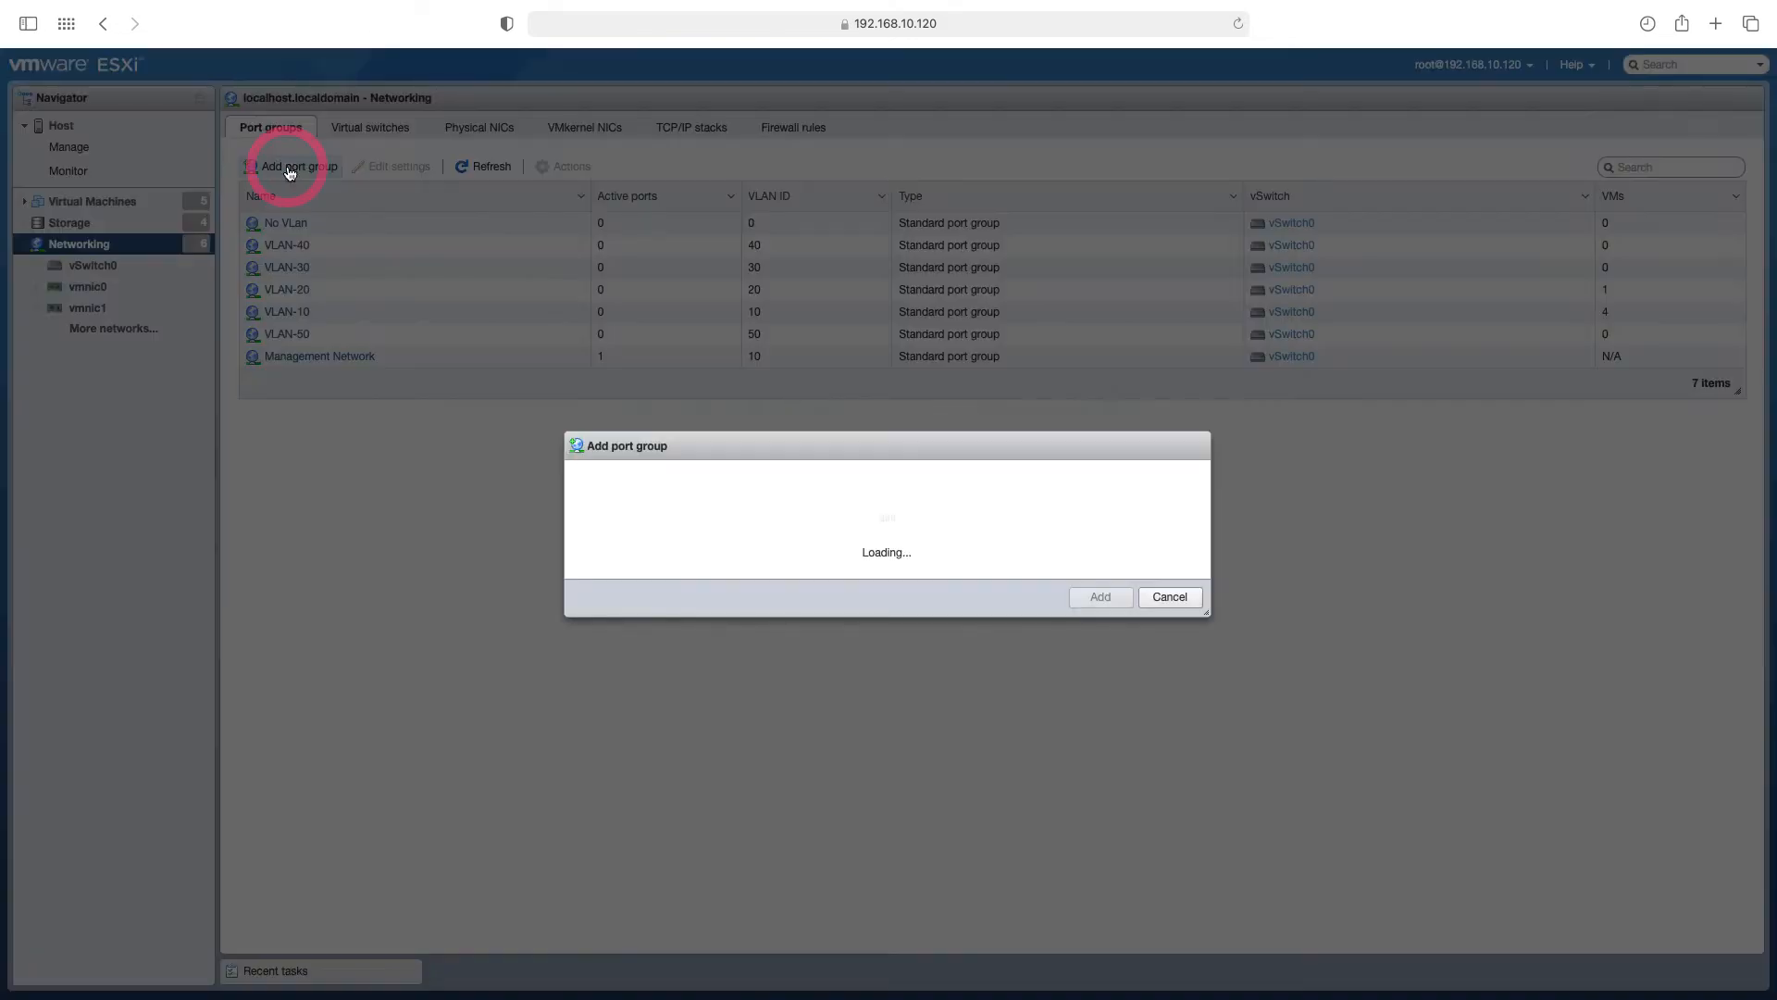
left_click_drag(802, 501, 782, 495)
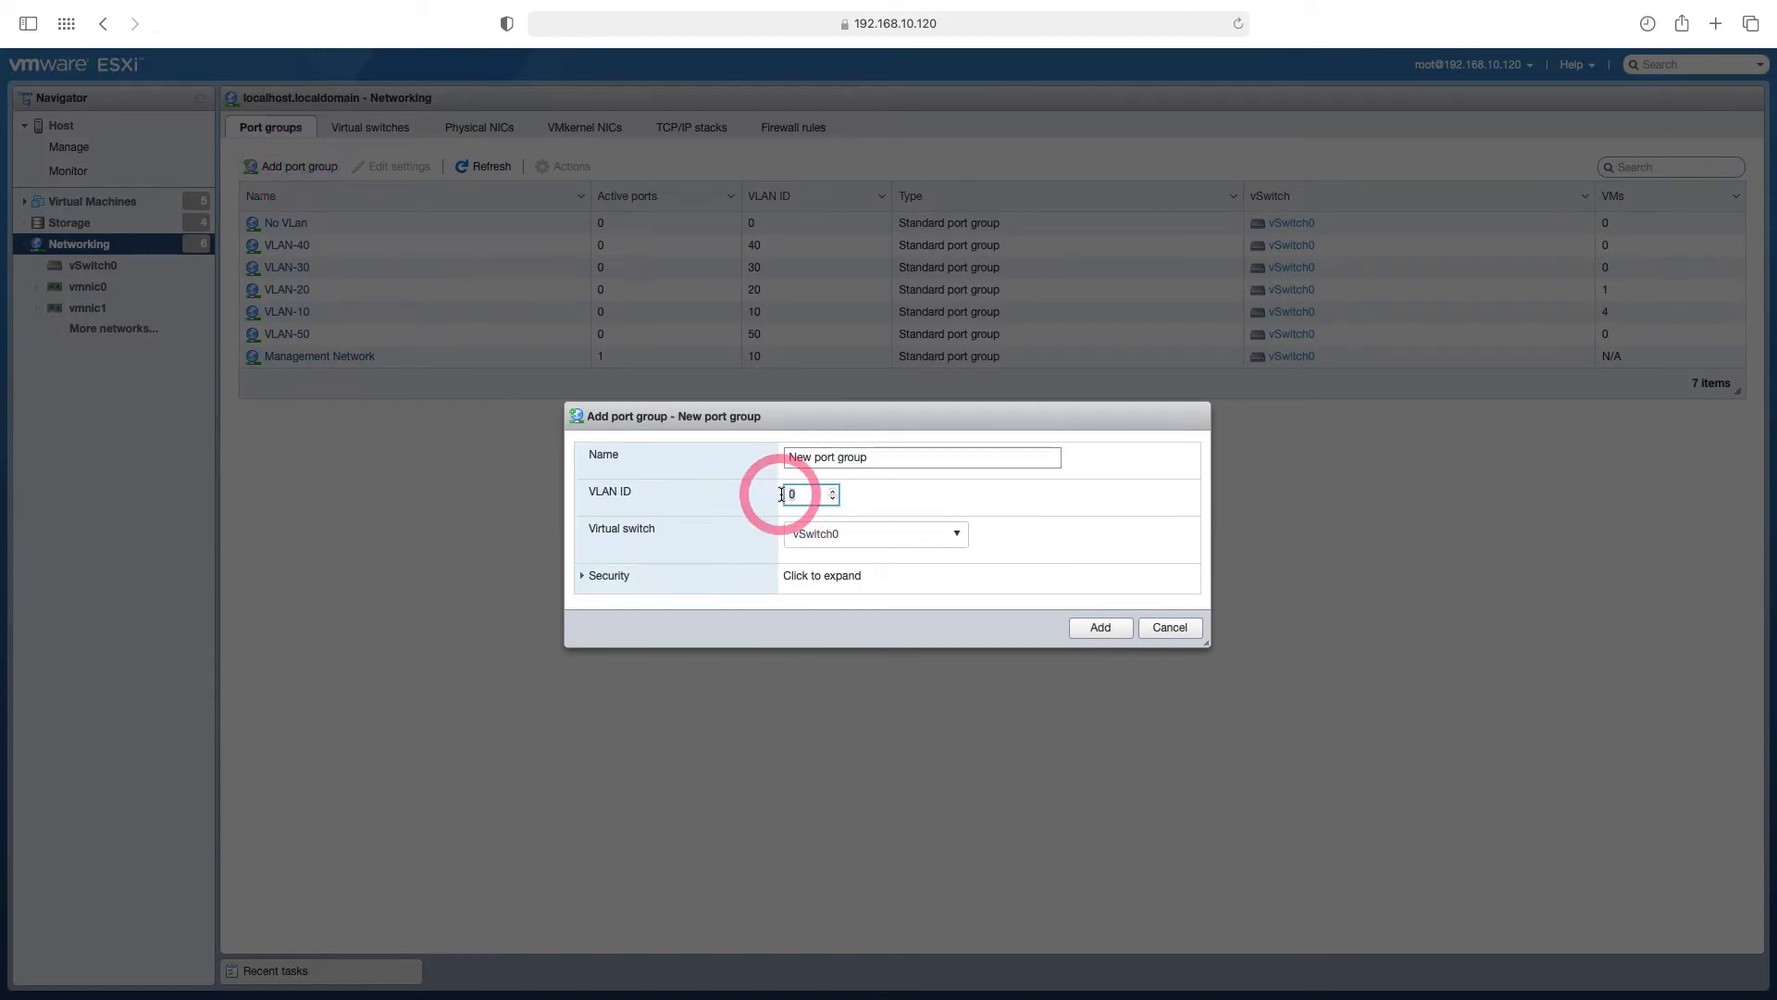
type("60")
left_click(912, 461)
left_click_drag(912, 461, 782, 460)
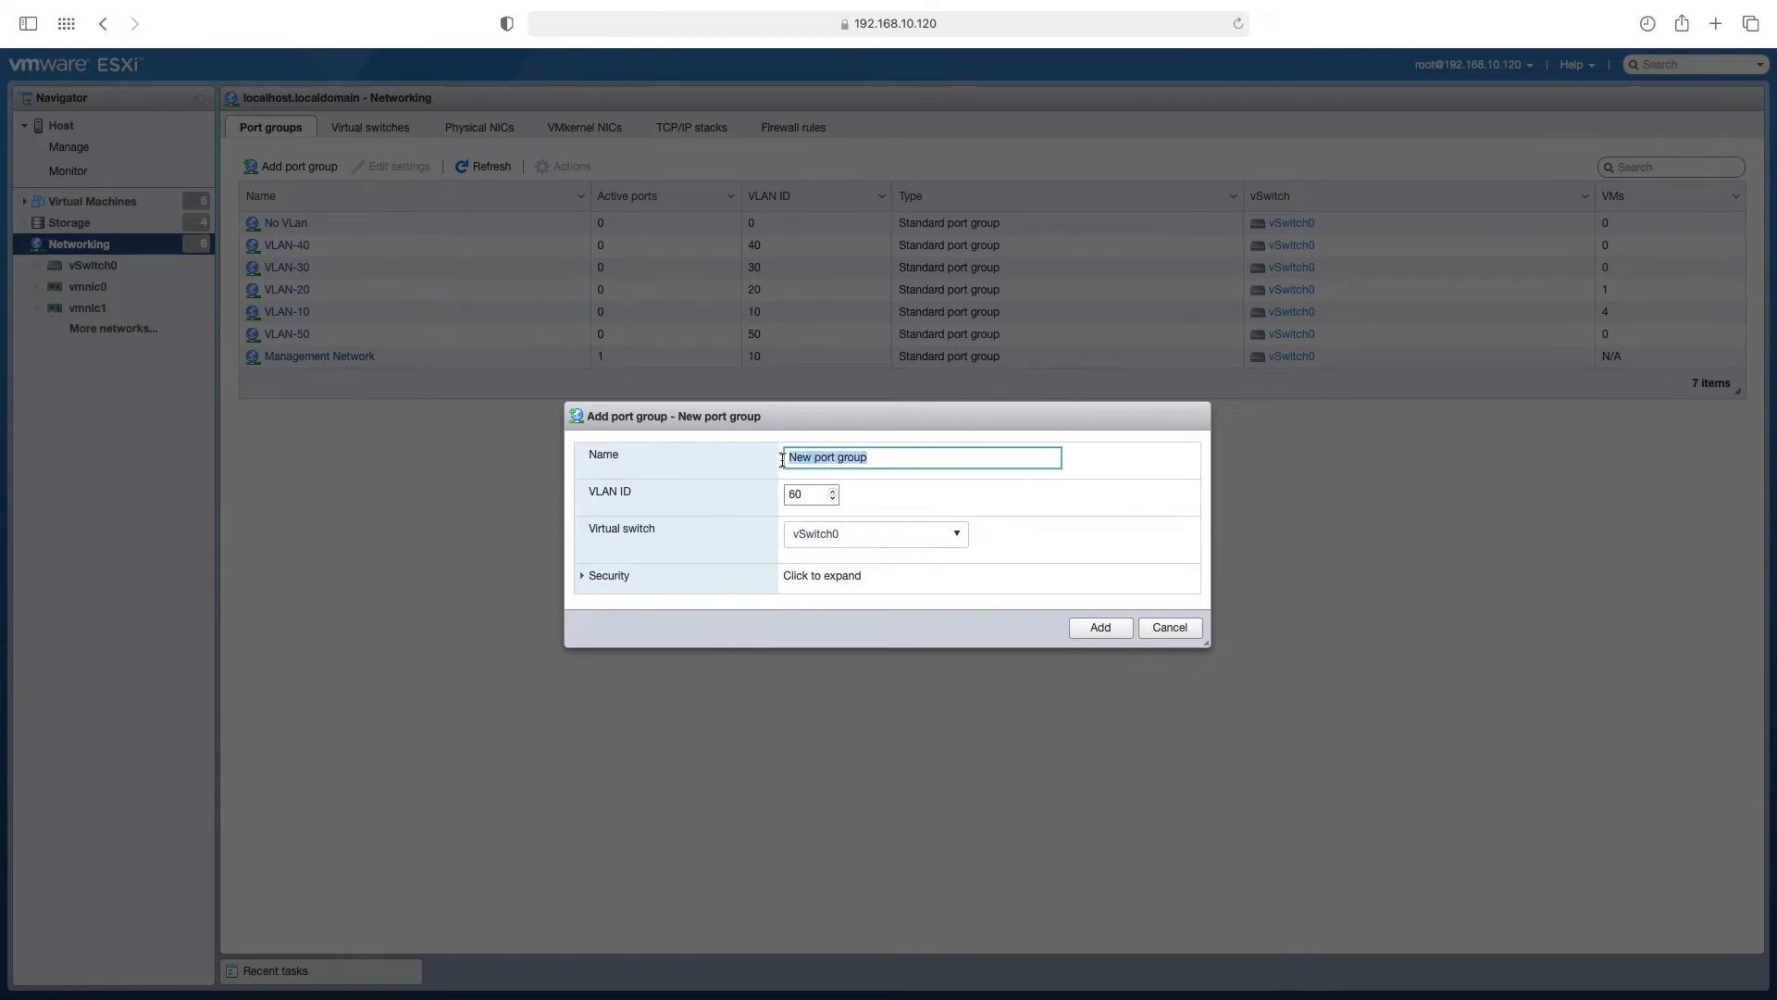
type("Vlan-60")
left_click(819, 492)
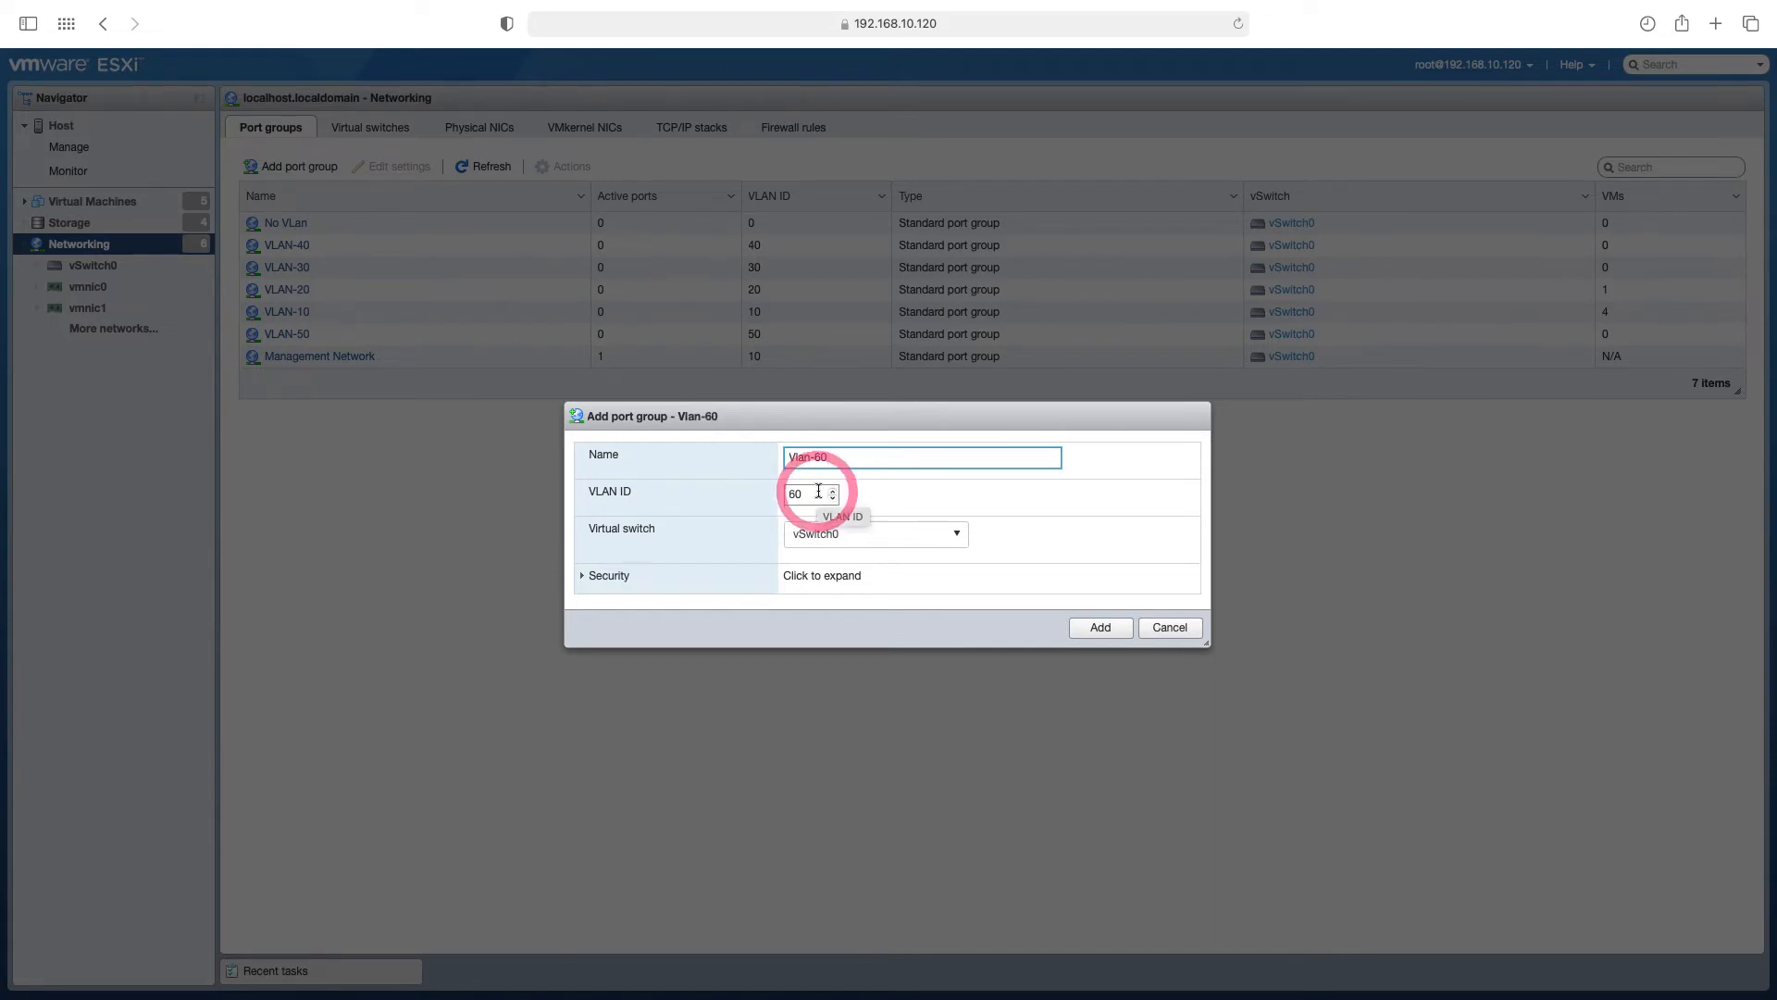
left_click(843, 537)
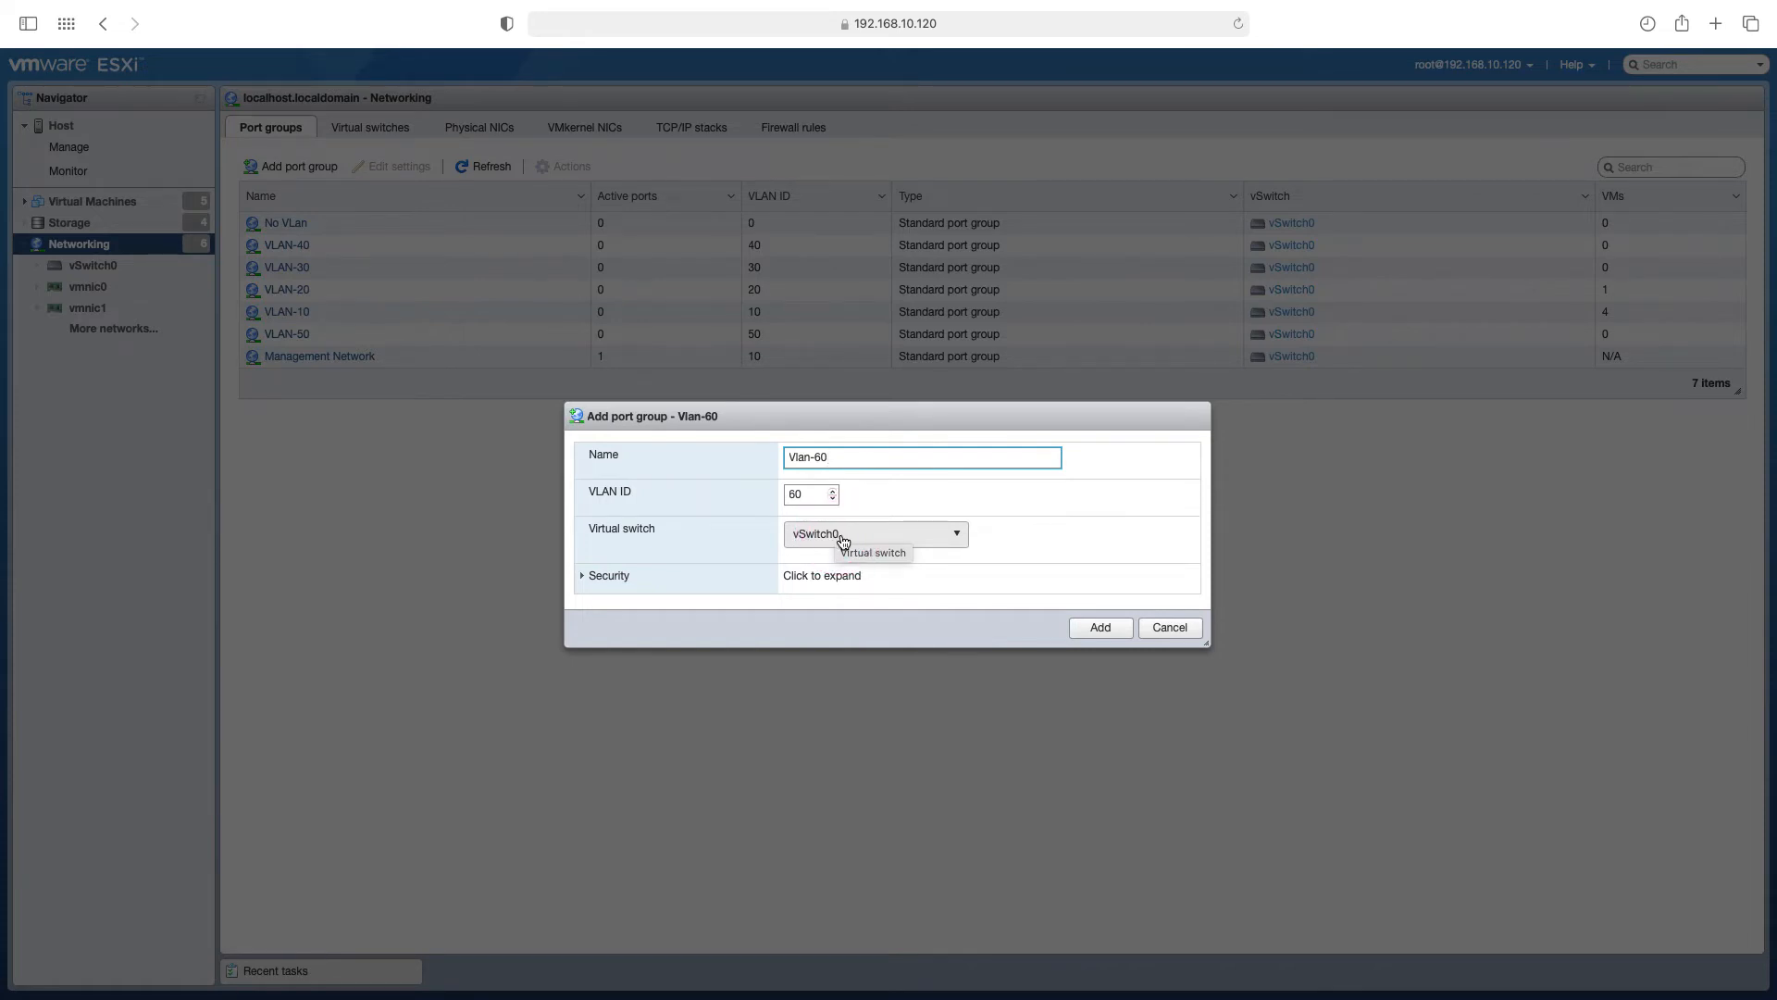
left_click(1100, 628)
left_click(290, 227)
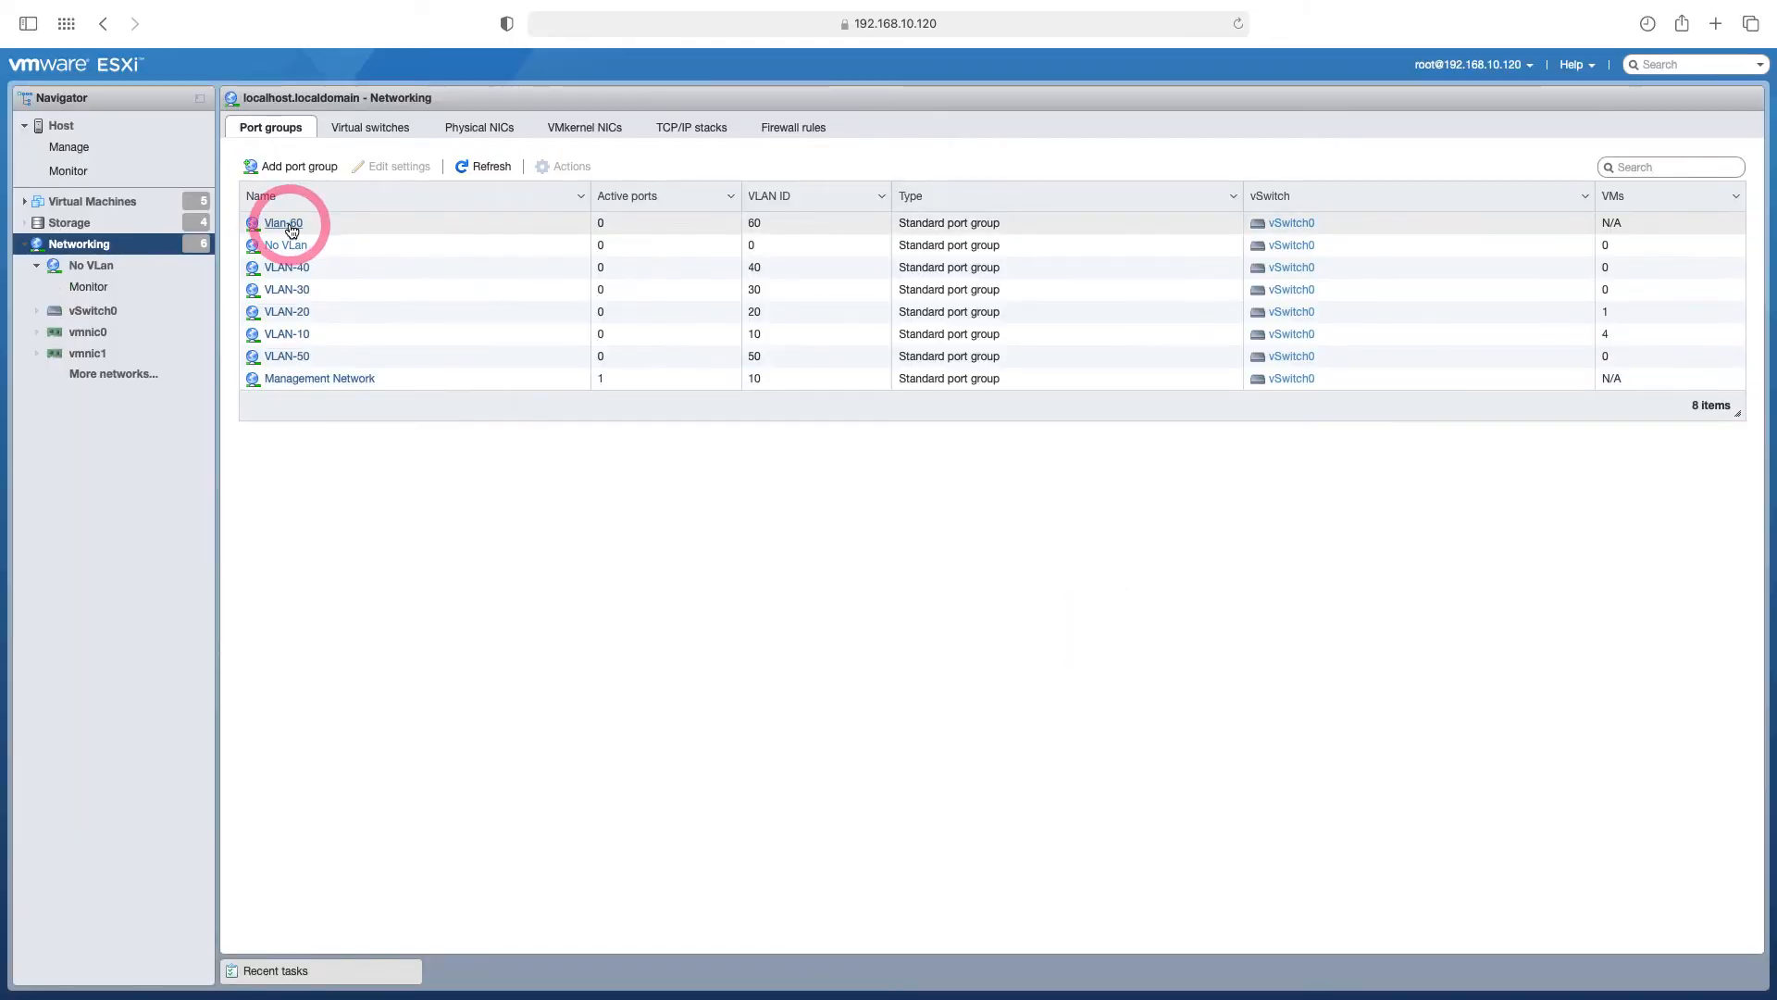
left_click(295, 248)
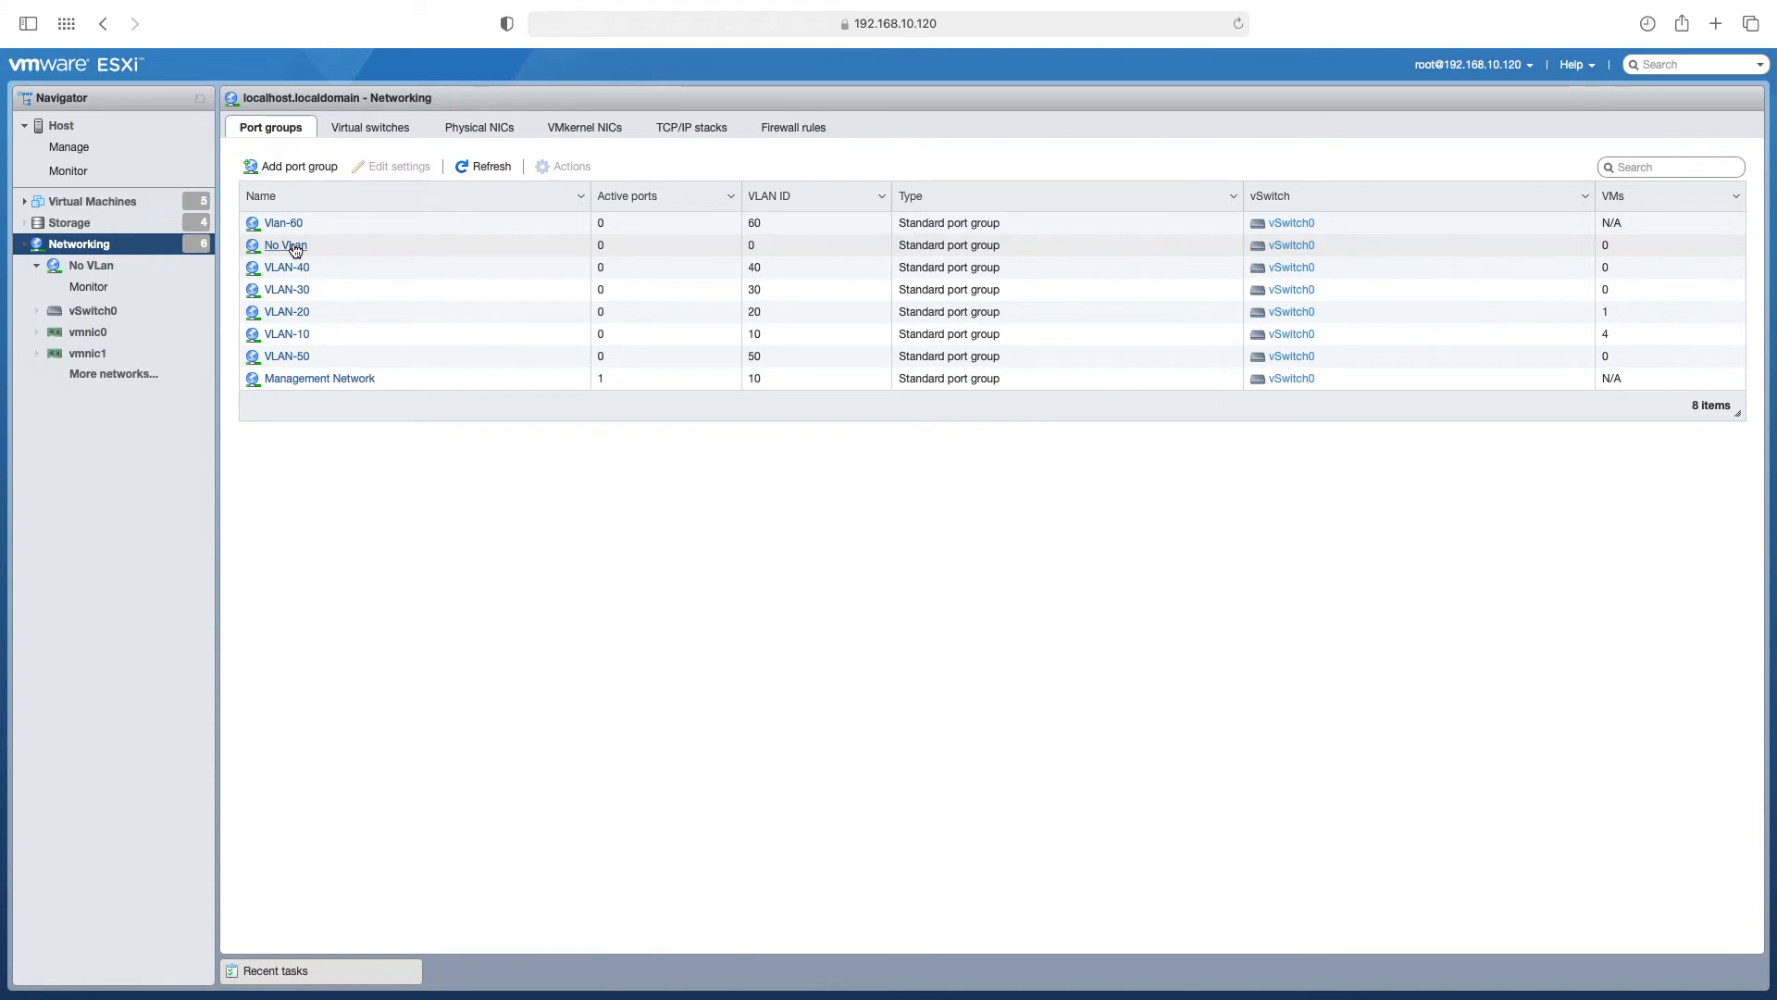
left_click_drag(296, 250, 776, 249)
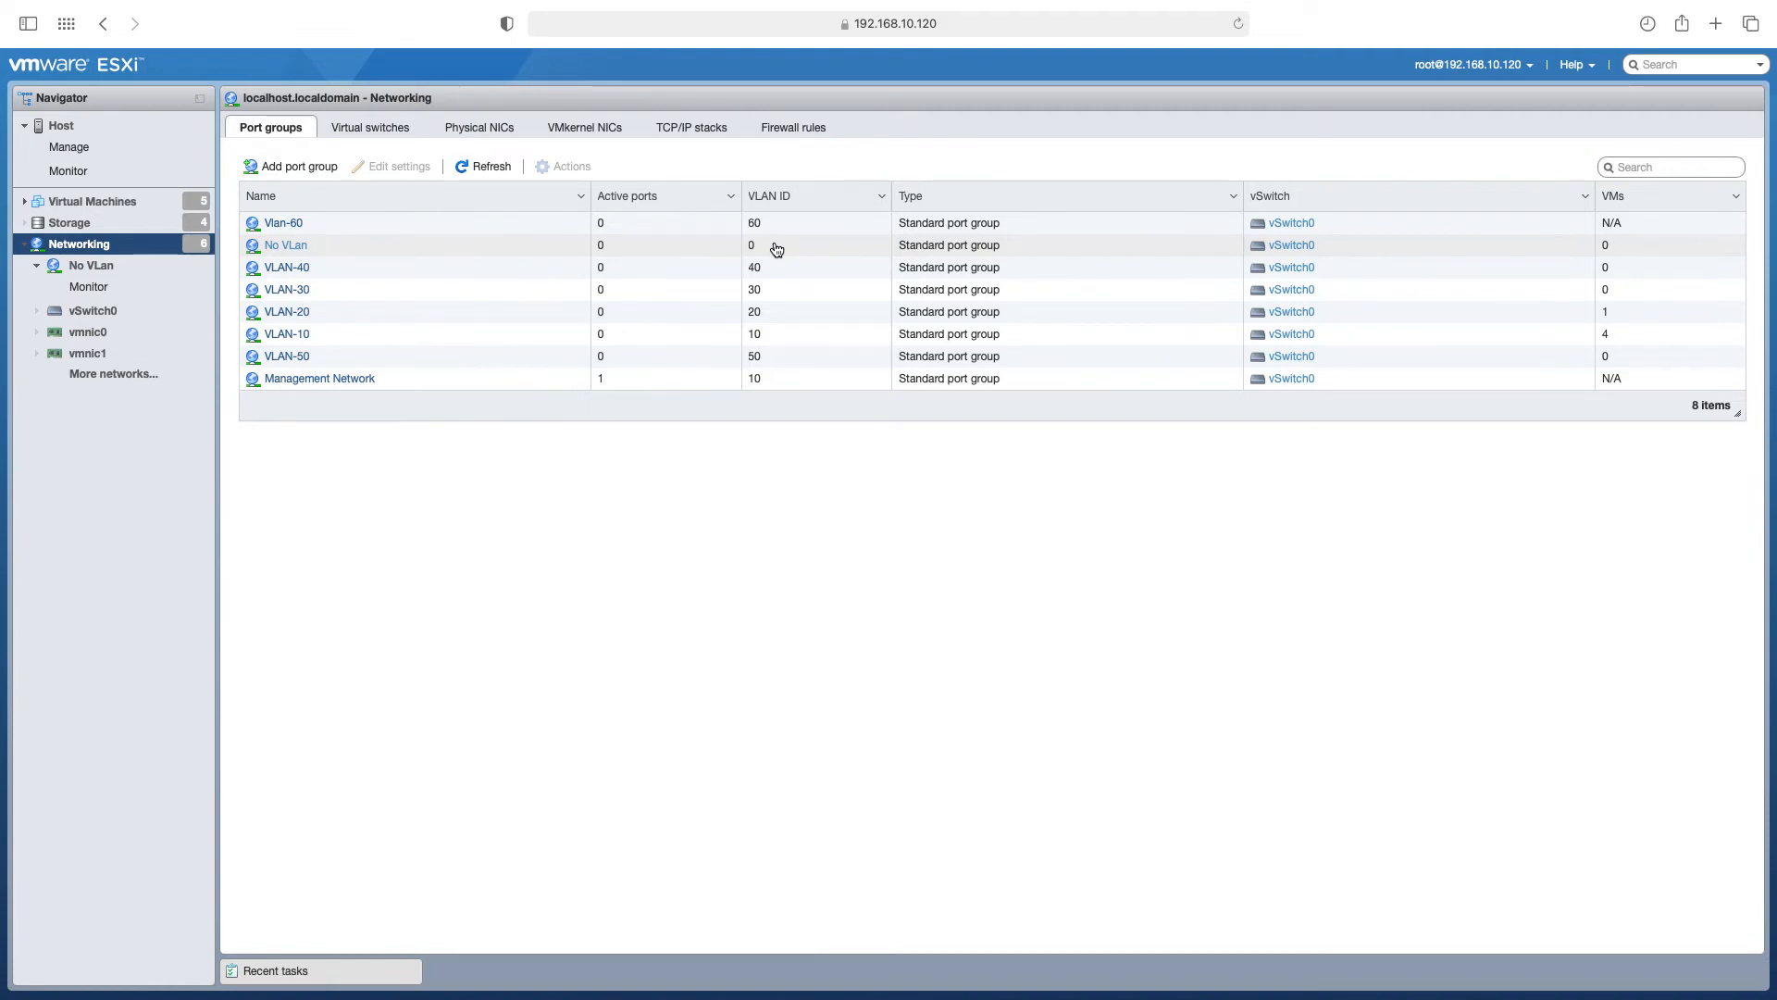
Step: Add a port group named Trunk with VLAN ID 4095 on vSwitch0
left_click(288, 169)
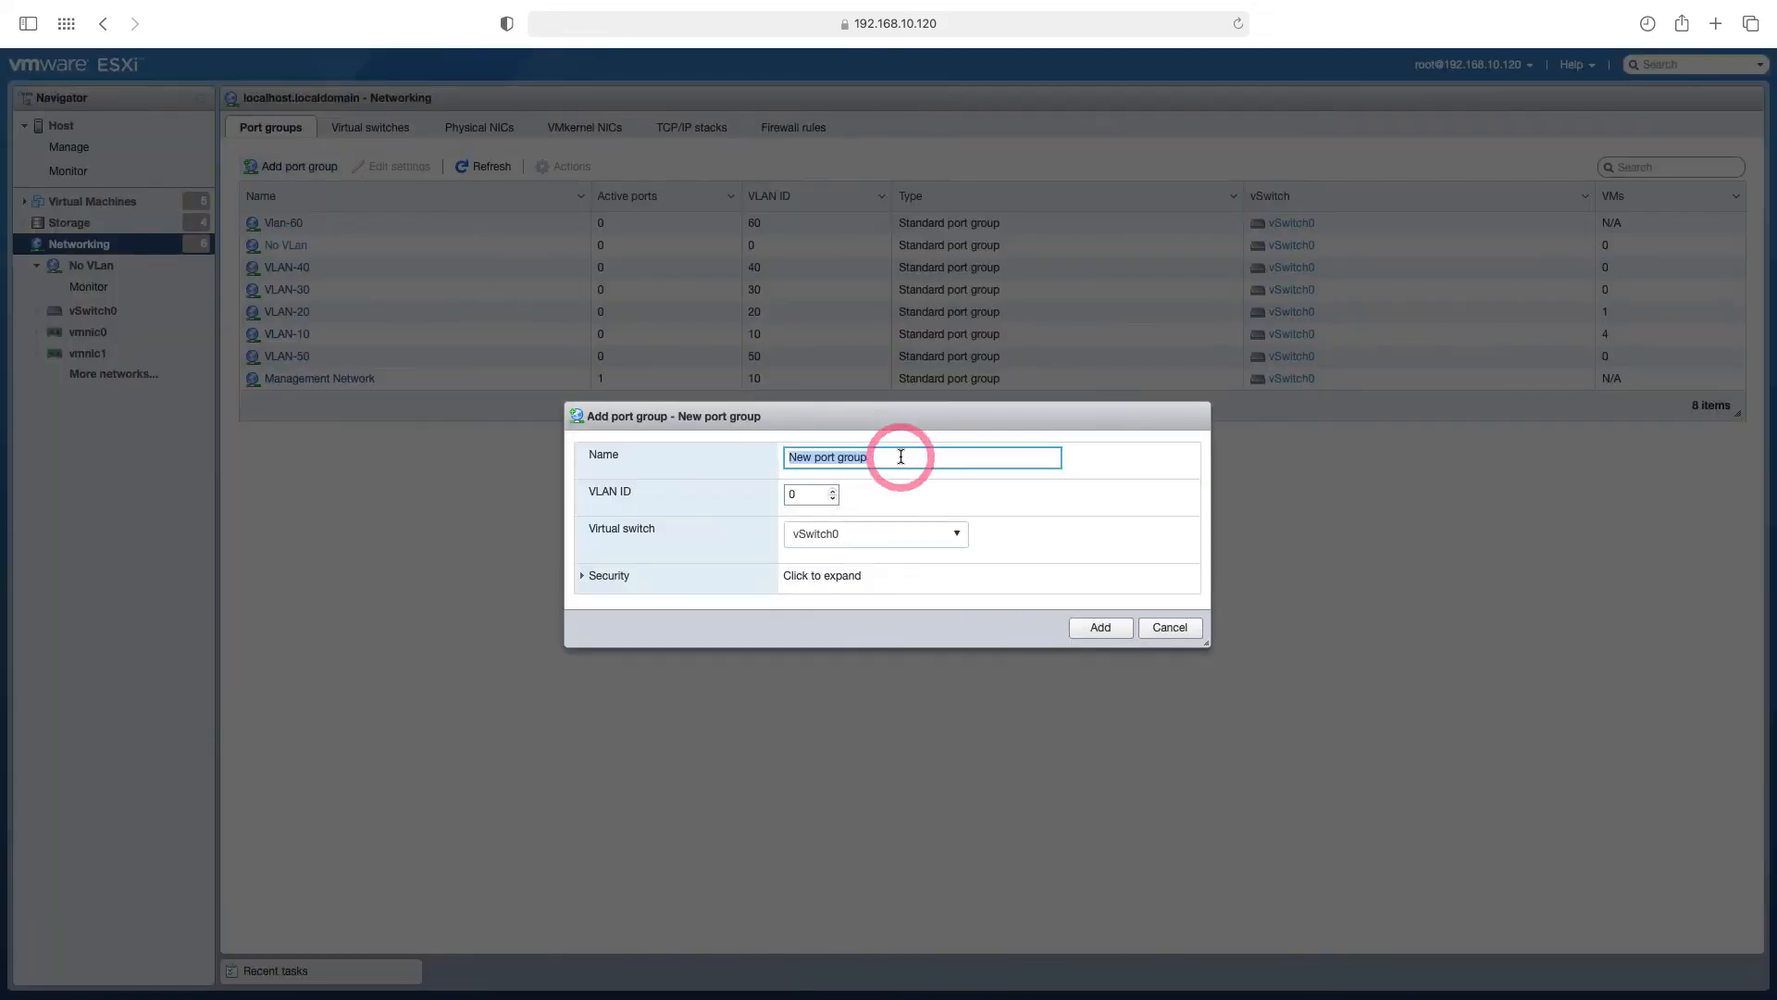
type("Trunk")
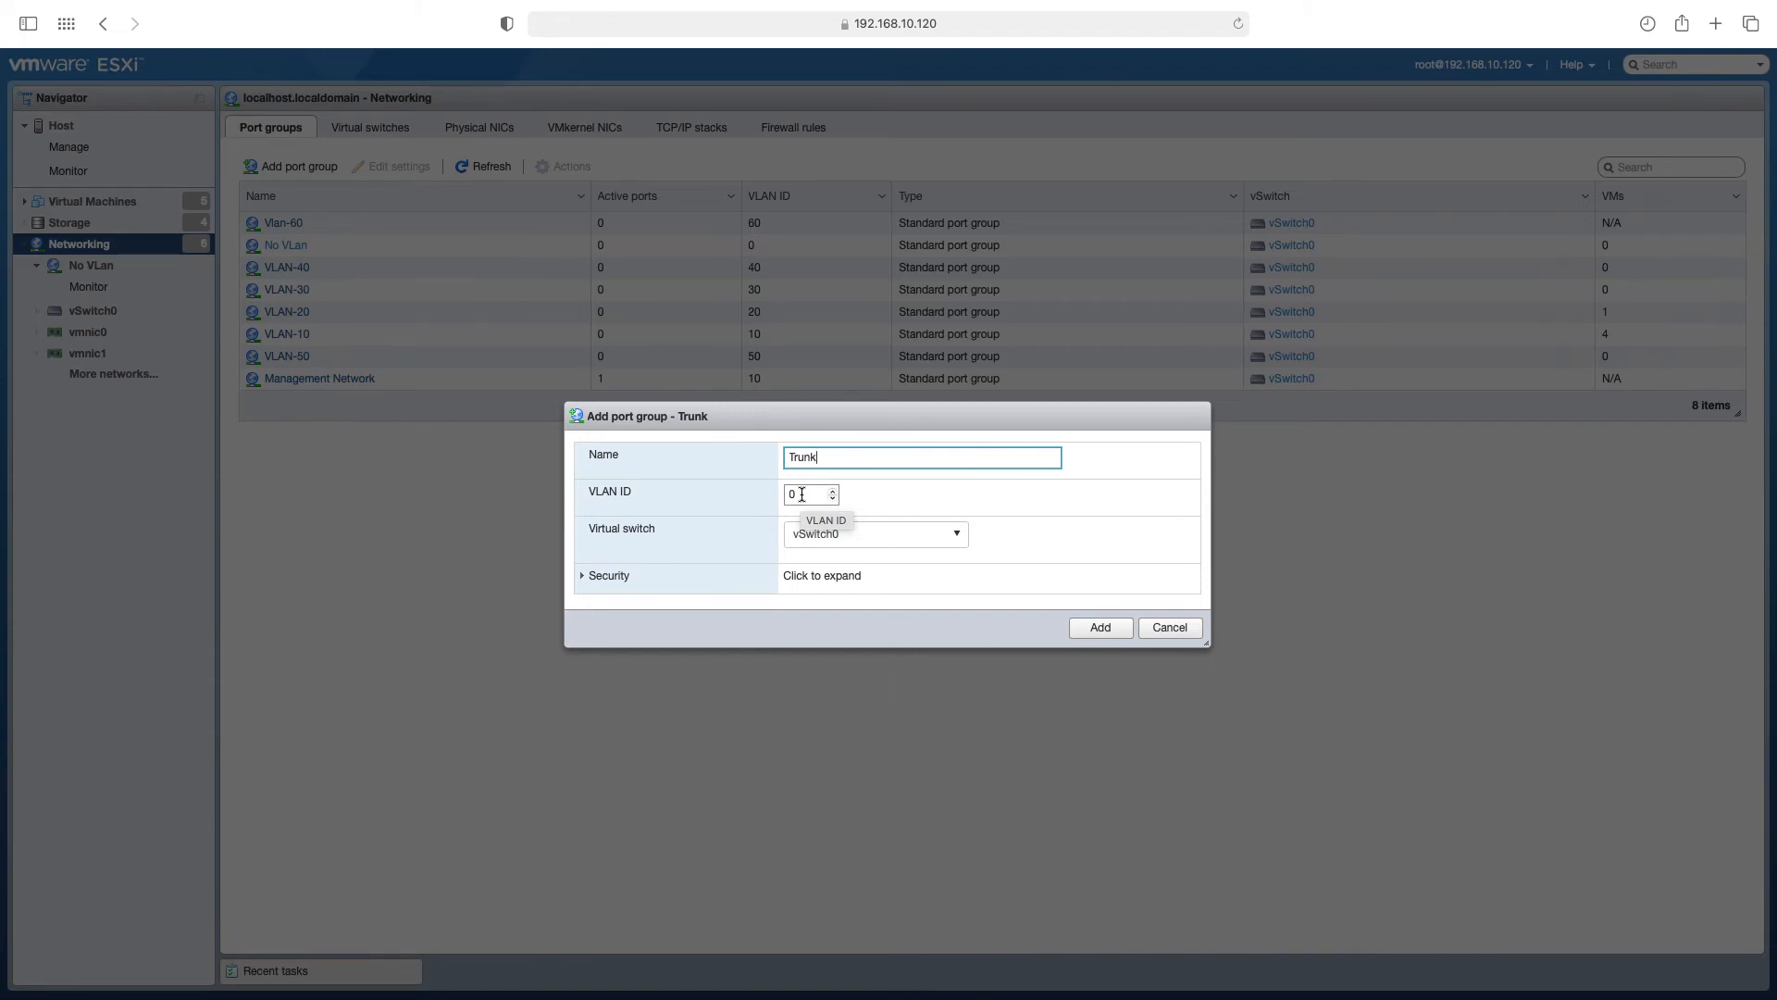
left_click_drag(802, 495, 787, 495)
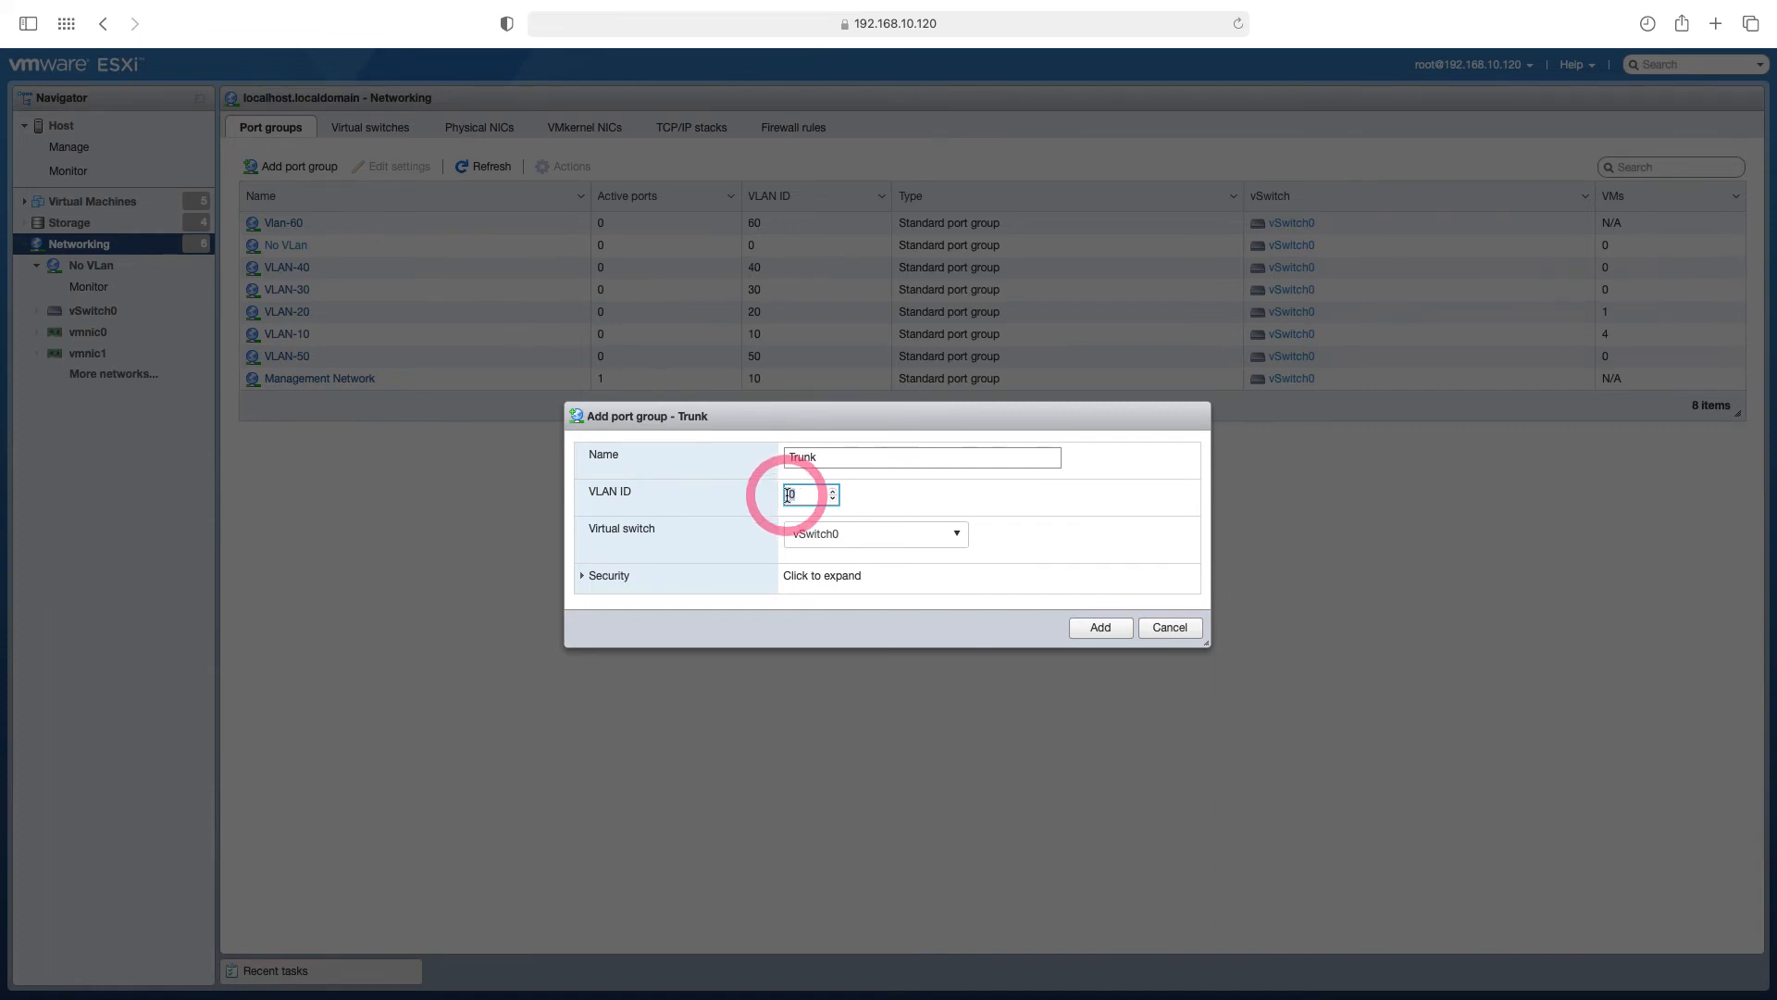
type("4095")
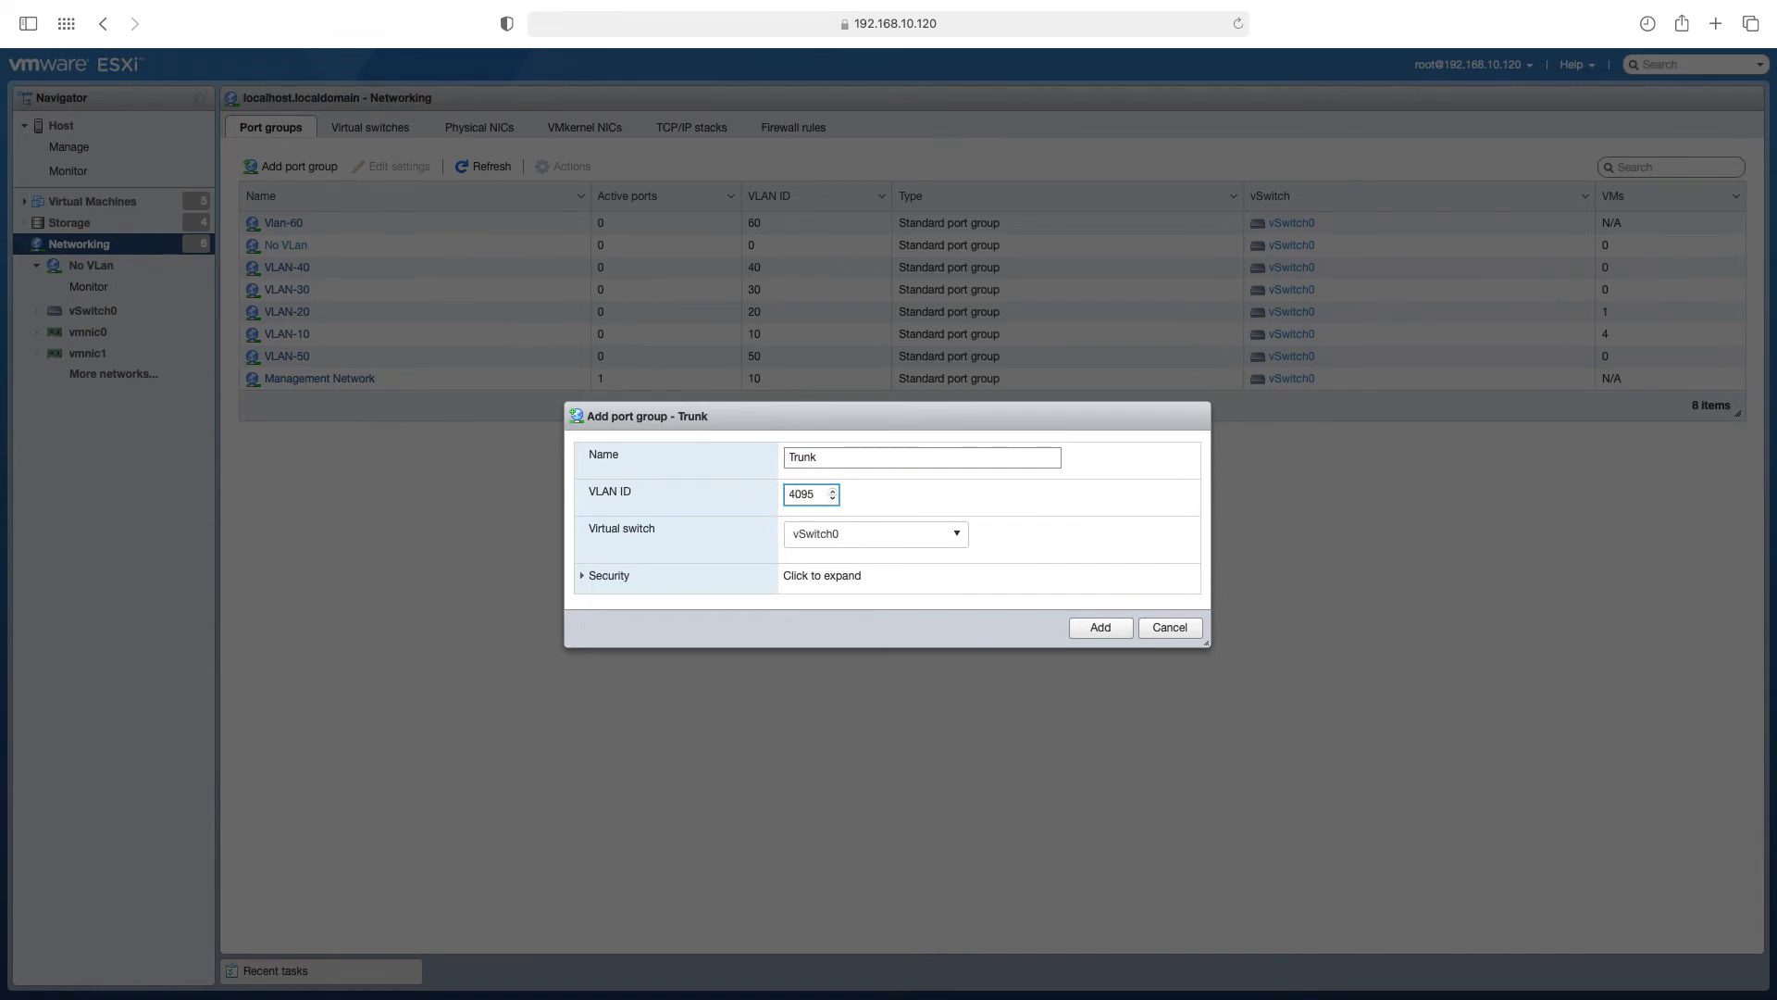
left_click(1101, 628)
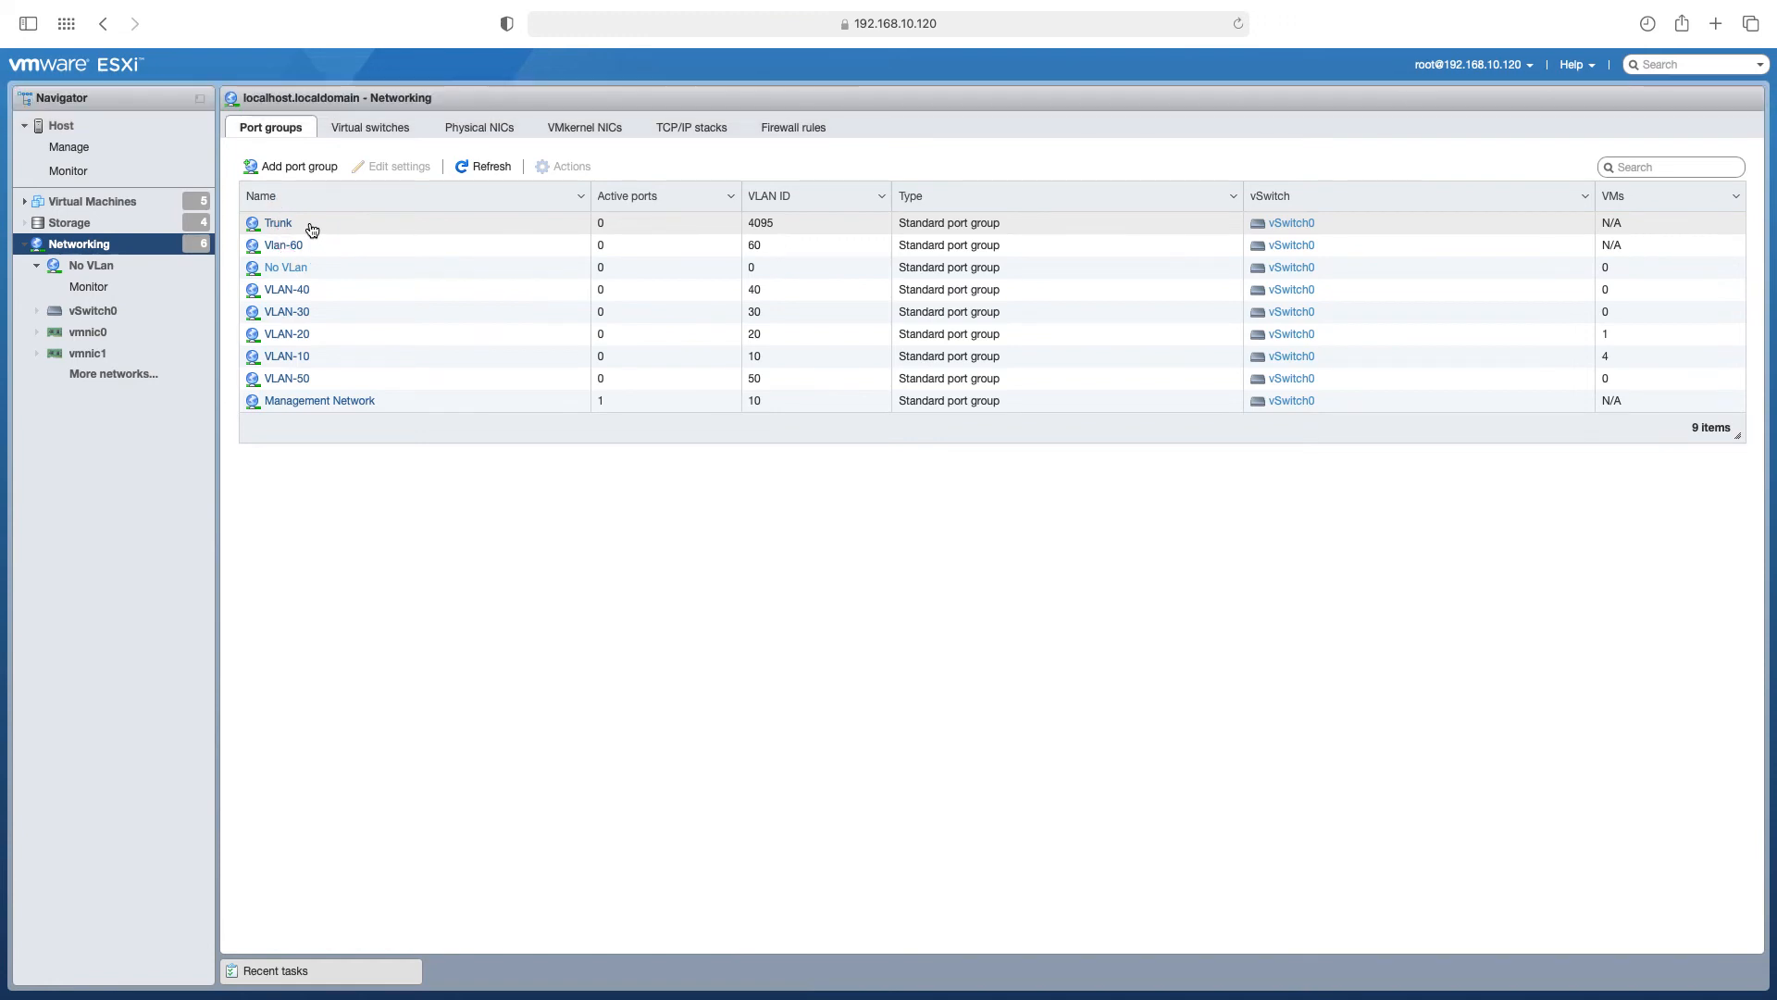
Step: Check the new Trunk and Vlan-60 port groups in the topology of vSwitch0
left_click(323, 230)
left_click(326, 228)
left_click(357, 129)
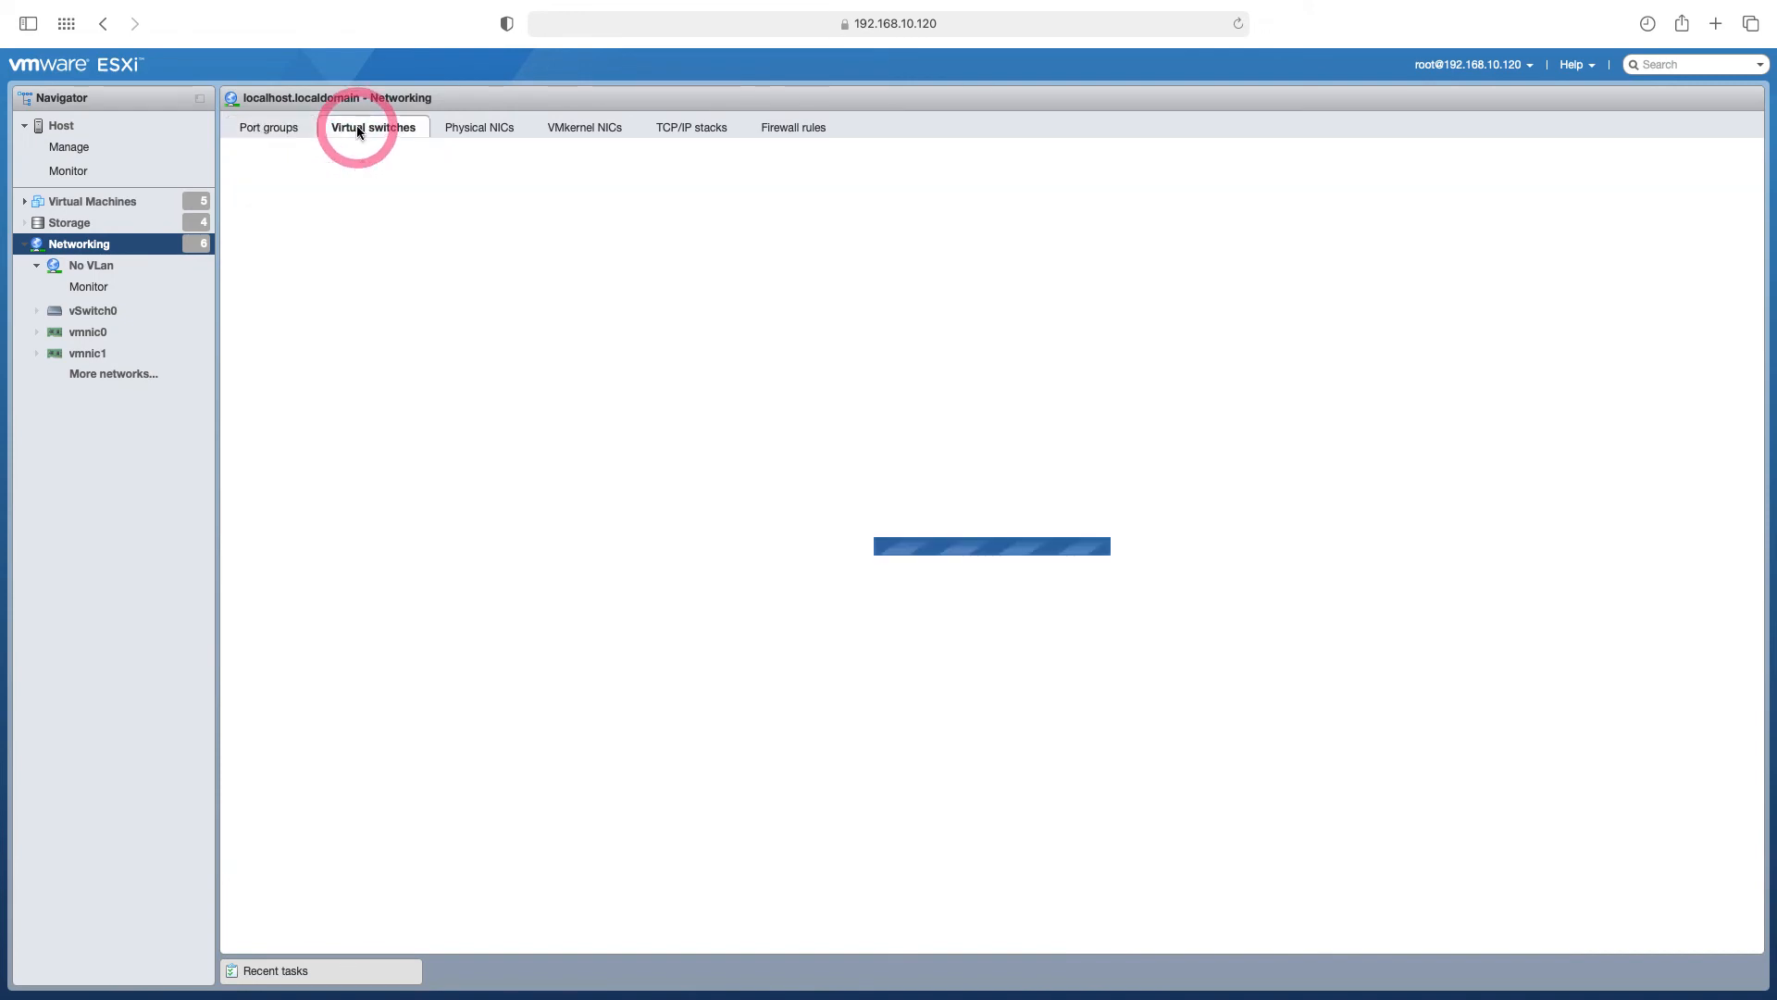
left_click(289, 226)
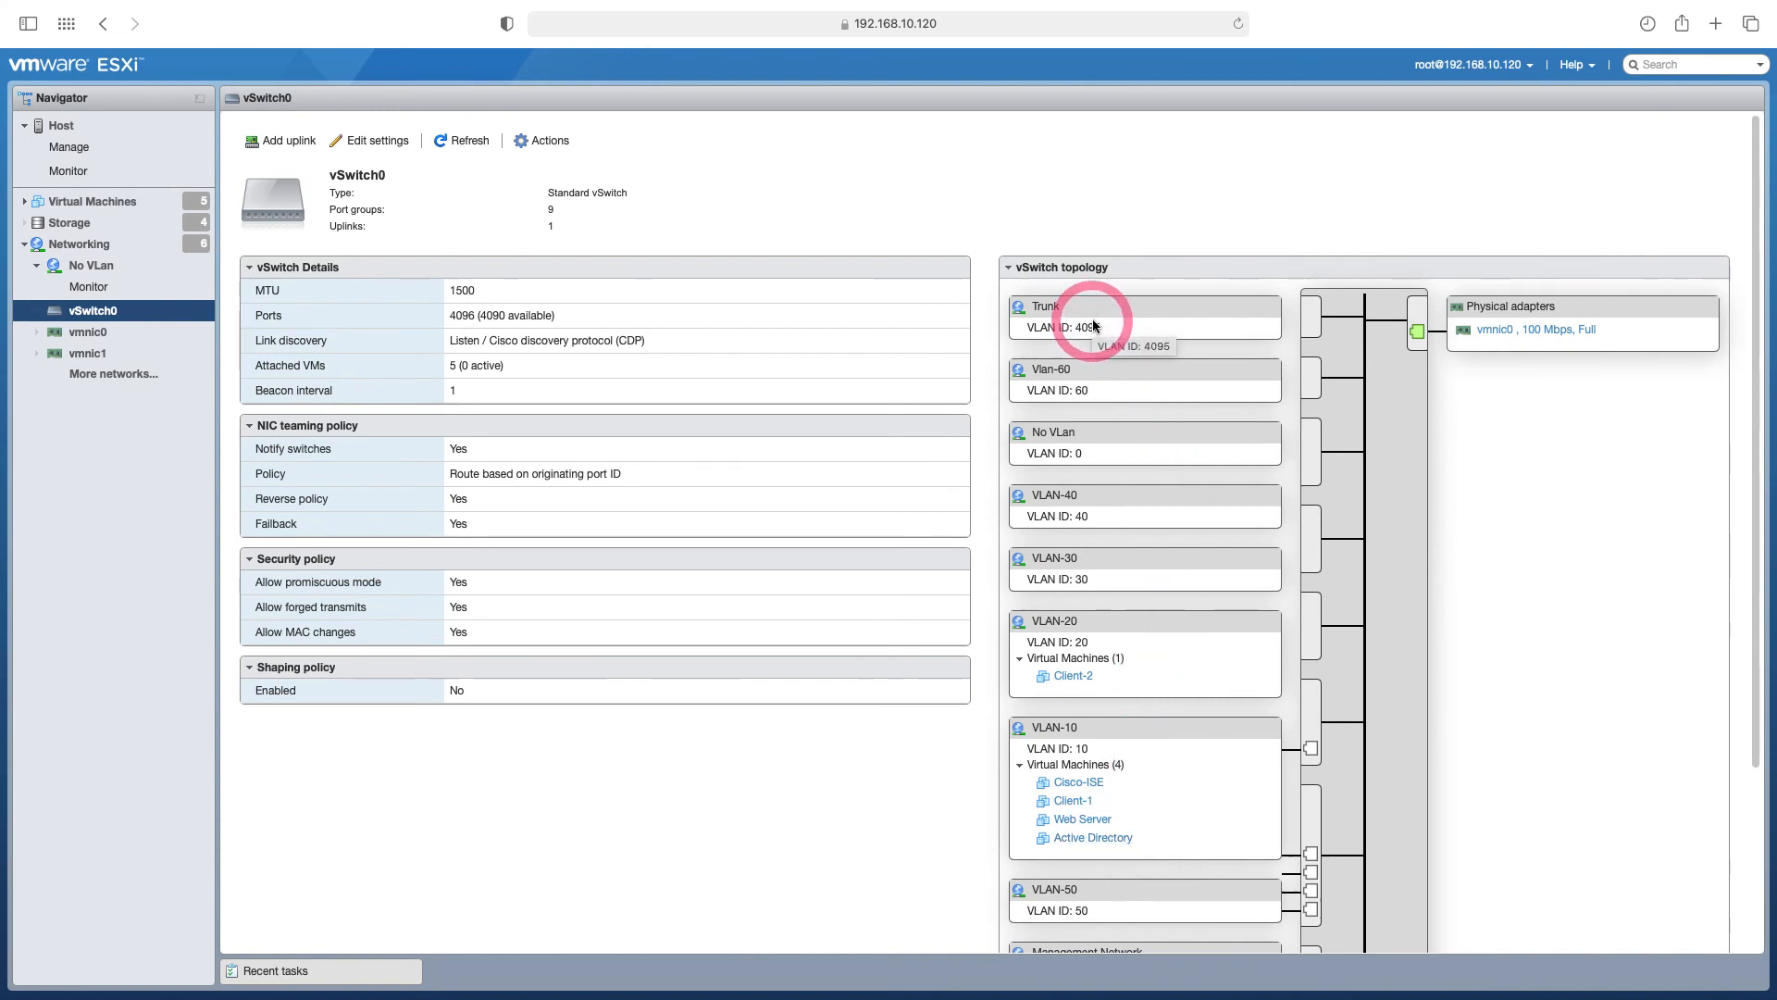
scroll(1153, 516, "down", 2)
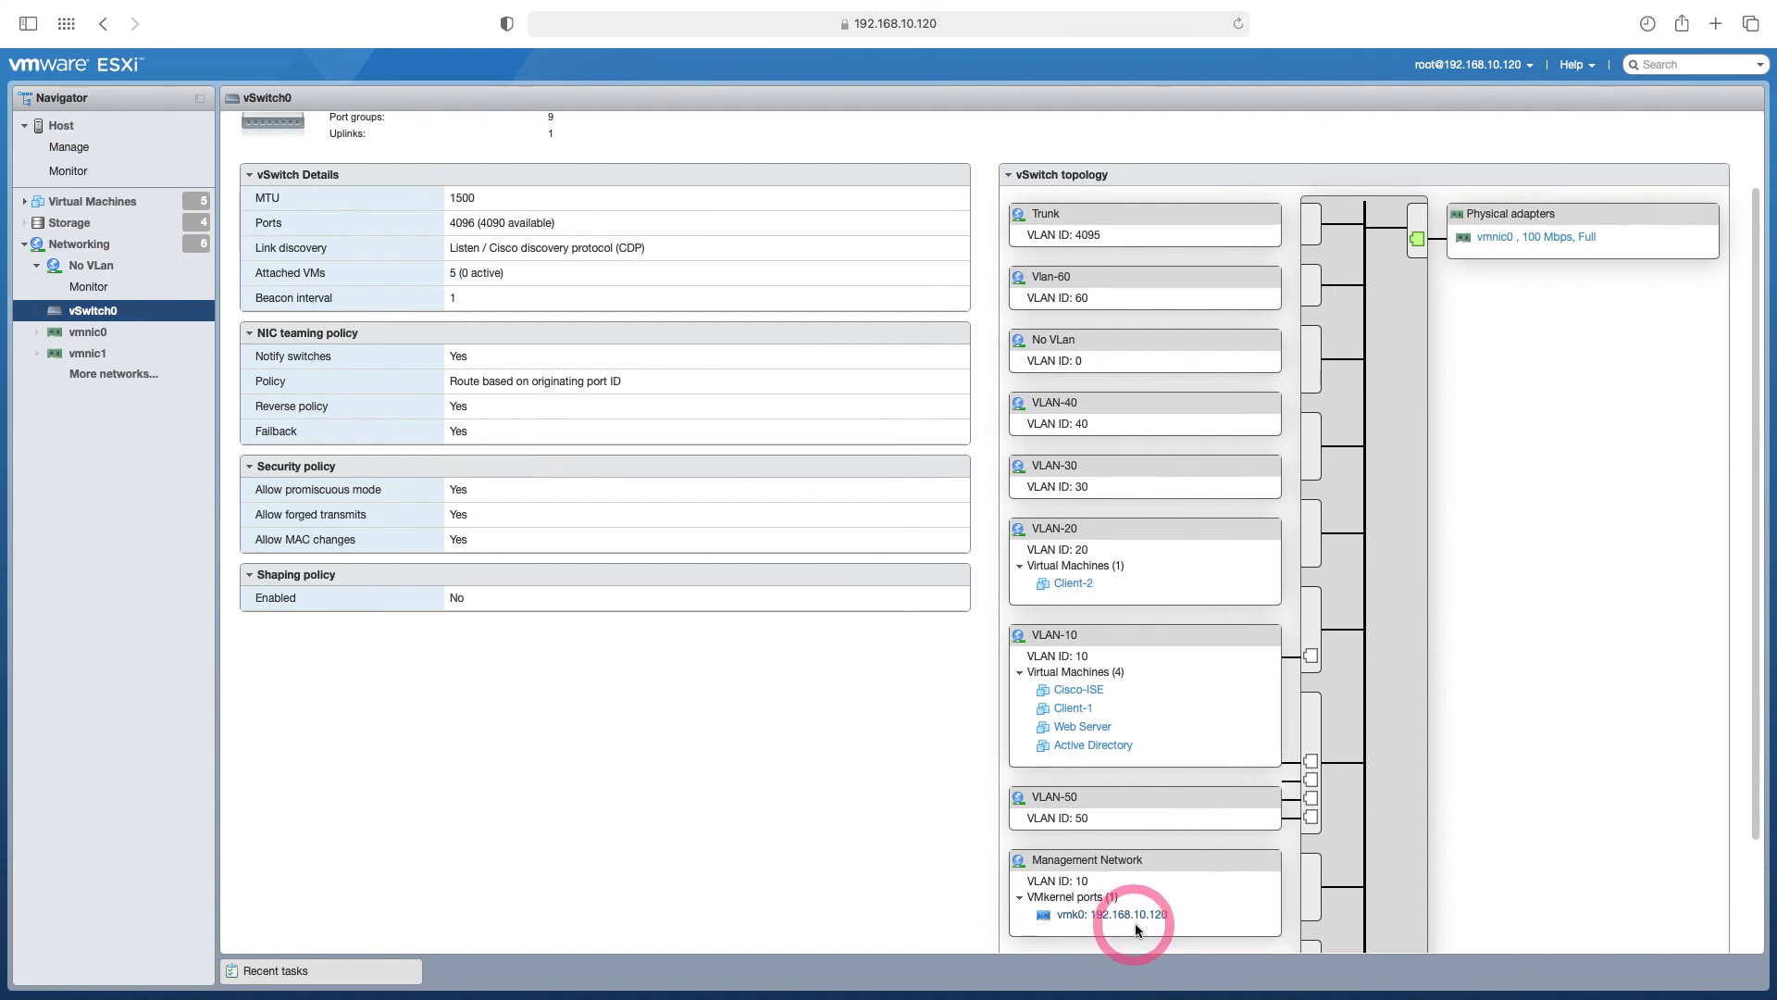
scroll(1162, 922, "up", 2)
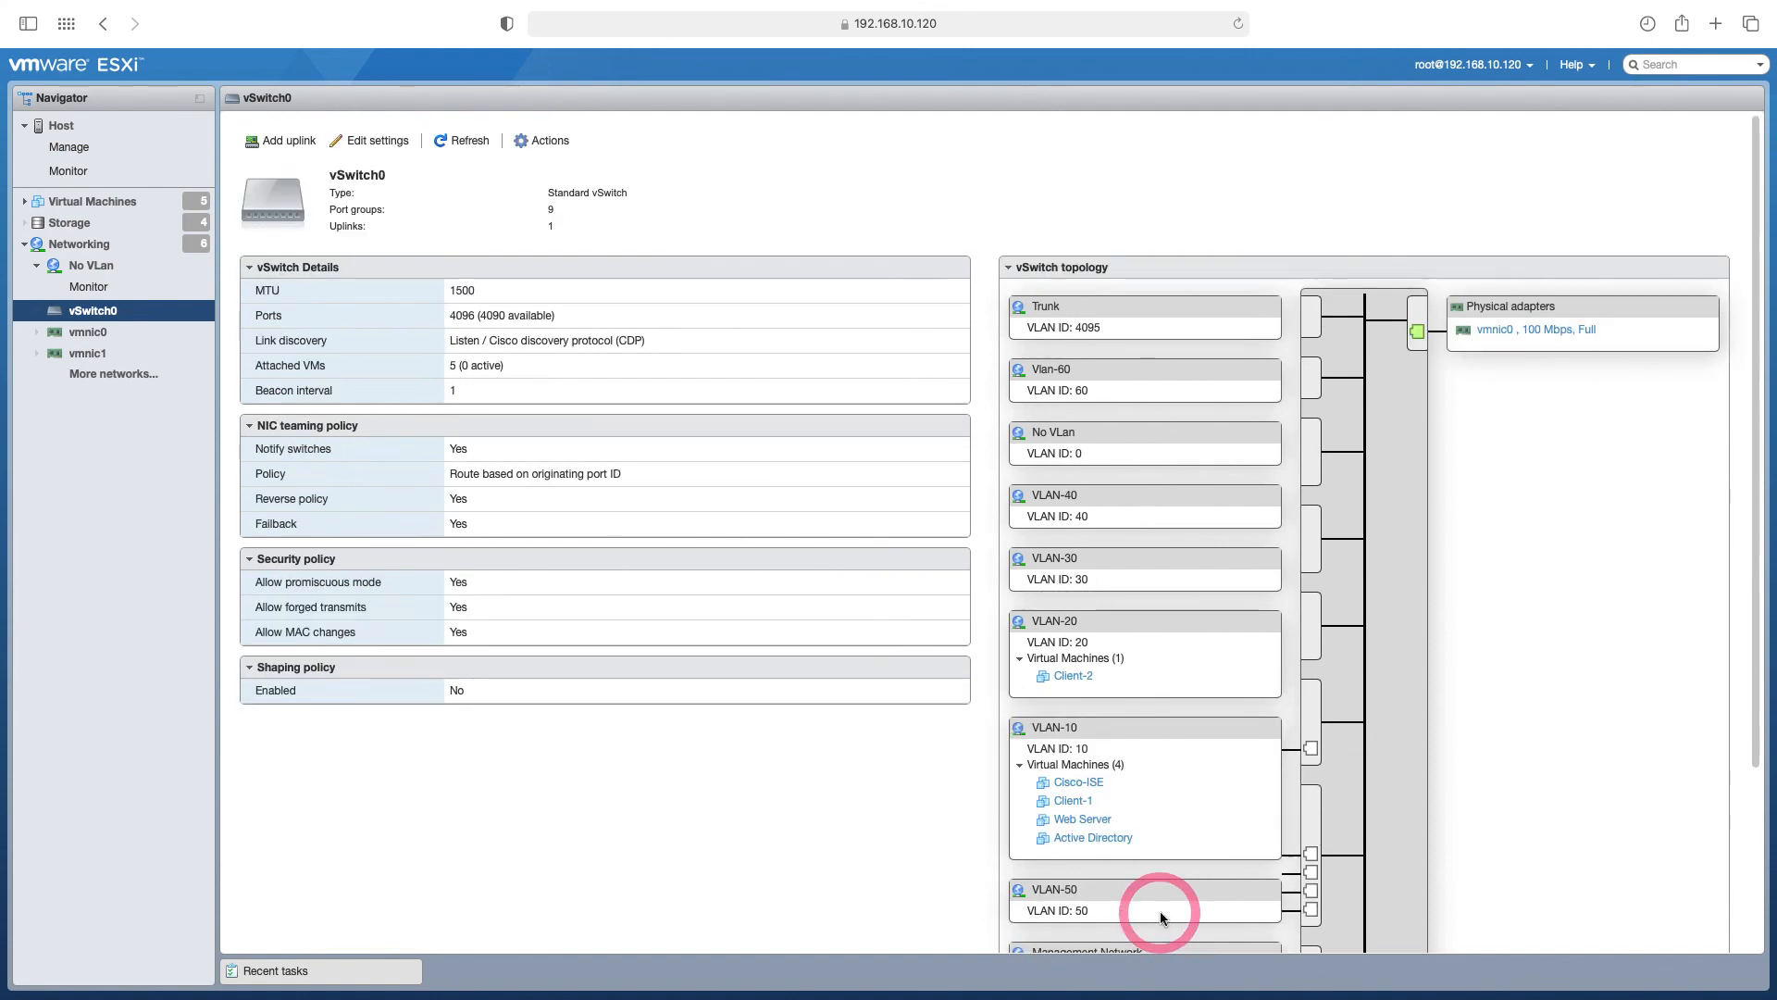